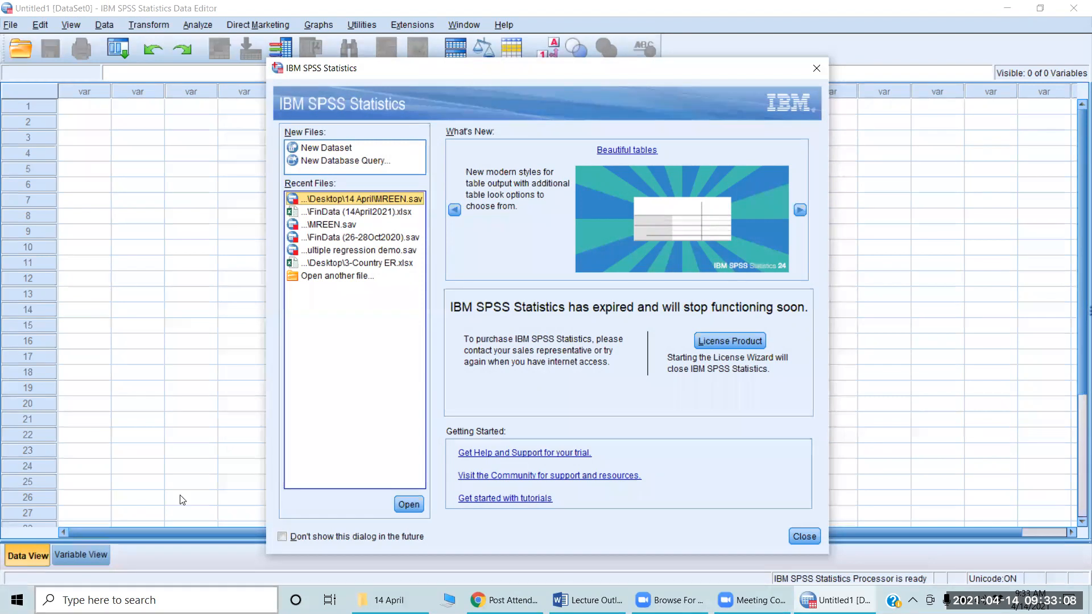
- Import the FinData worksheet from FinData (14April2021).xlsx in the 14 April folder, reading variable names from the first row
{"action": "left_click", "coordinate": [817, 68]}
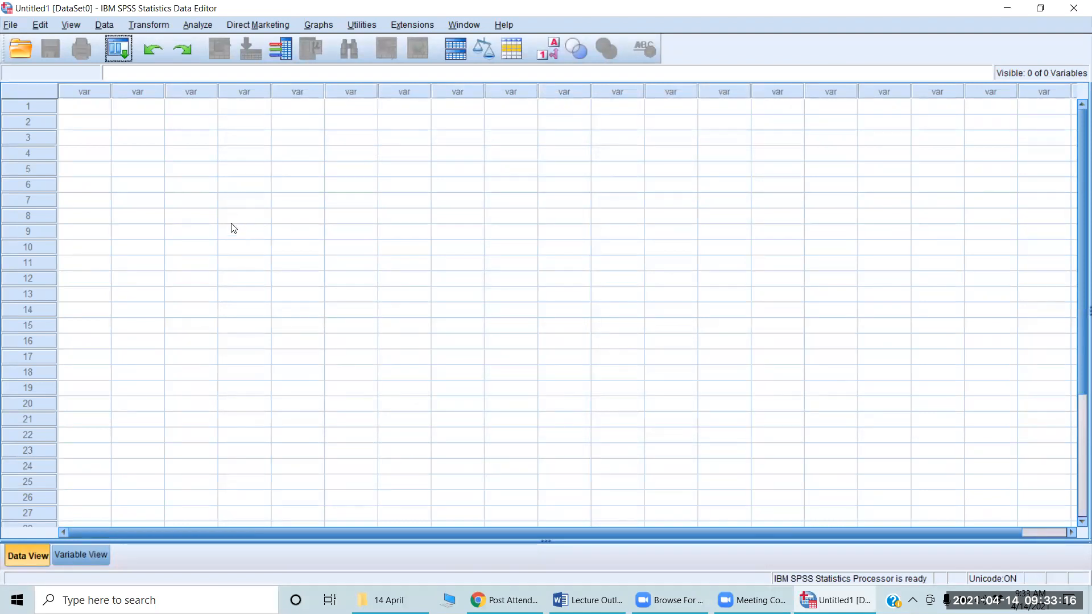
{"action": "left_click", "coordinate": [11, 25]}
{"action": "mouse_move", "coordinate": [101, 80]}
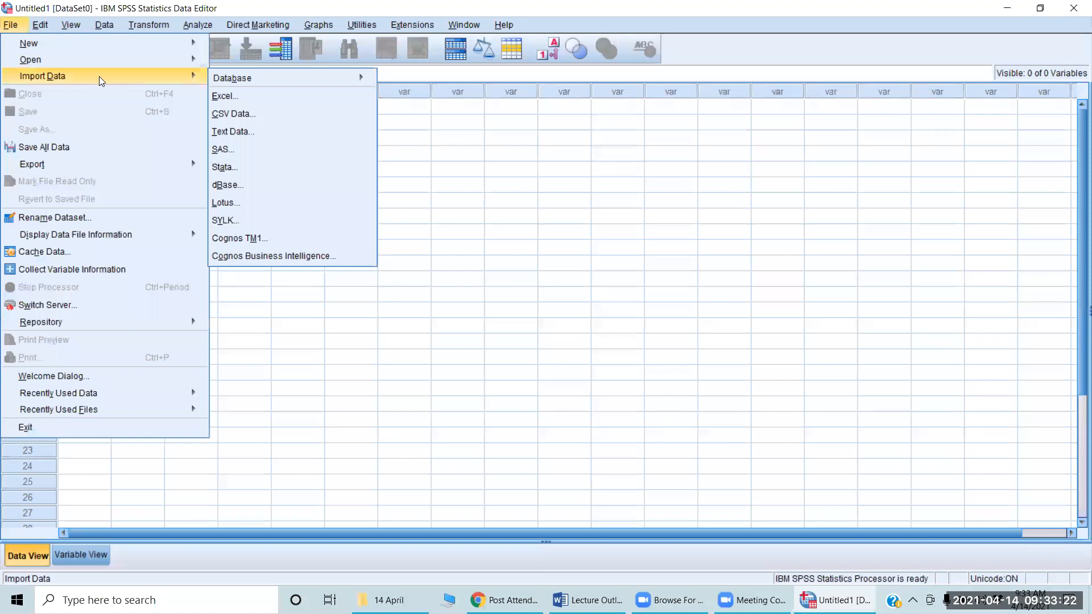
{"action": "left_click", "coordinate": [254, 95]}
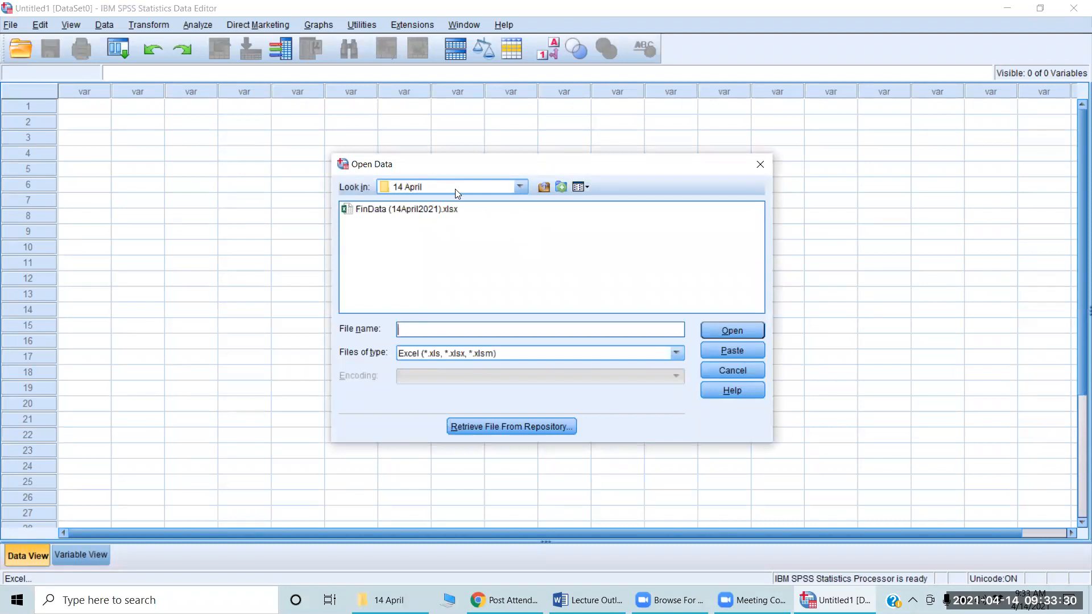
{"action": "double_click", "coordinate": [400, 210]}
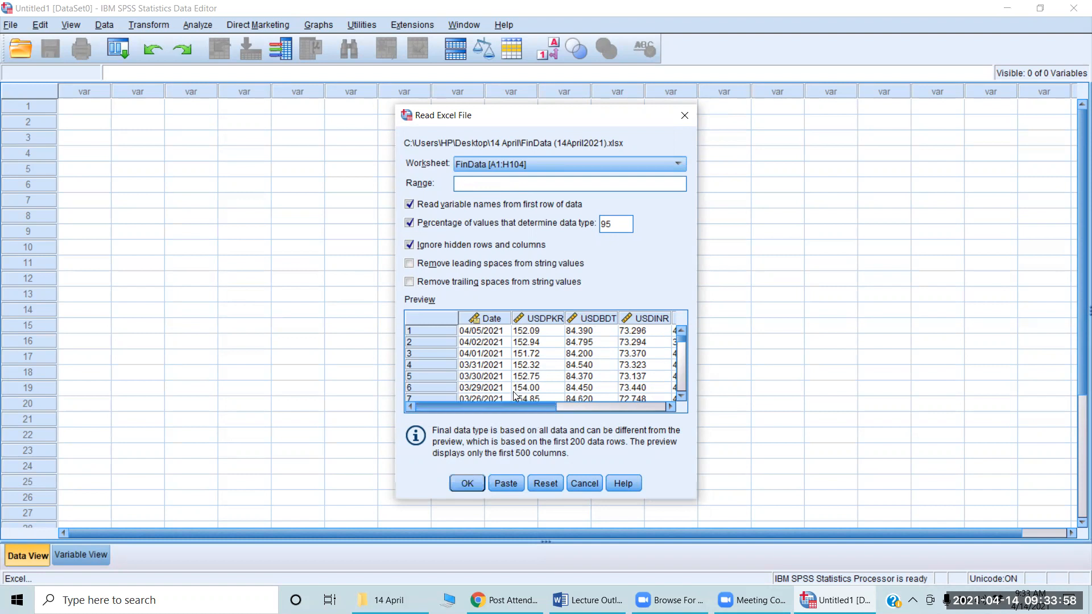
{"action": "left_click_drag", "start_coordinate": [512, 404], "coordinate": [489, 400]}
{"action": "left_click", "coordinate": [467, 482]}
{"action": "key", "text": "alt+Tab"}
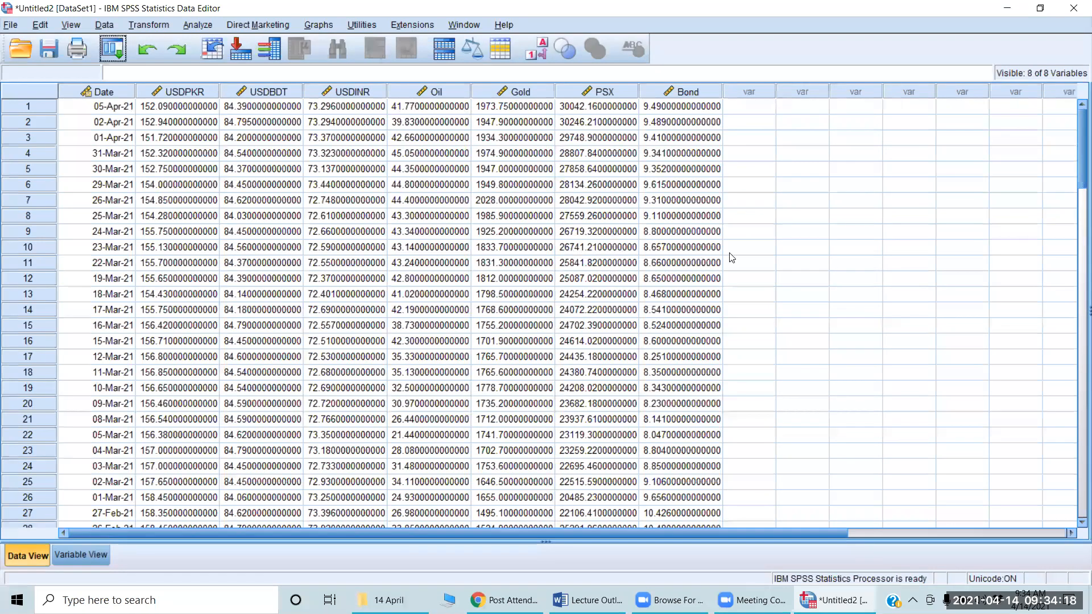
- Exit SPSS Statistics without keeping the imported dataset, relaunch it, and dismiss the welcome dialog
{"action": "left_click", "coordinate": [1074, 9]}
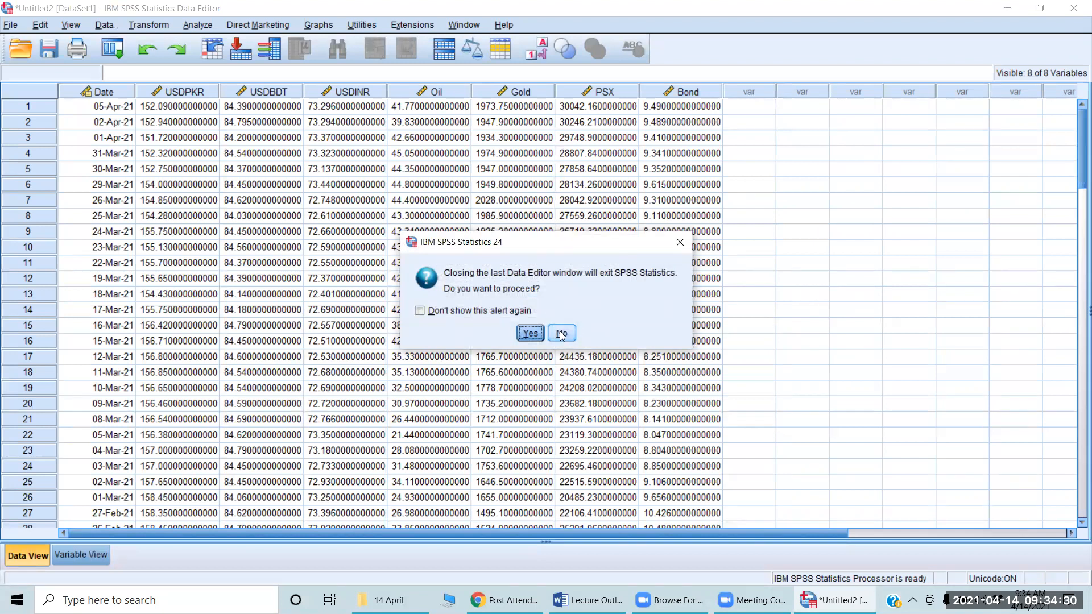
{"action": "left_click", "coordinate": [530, 333]}
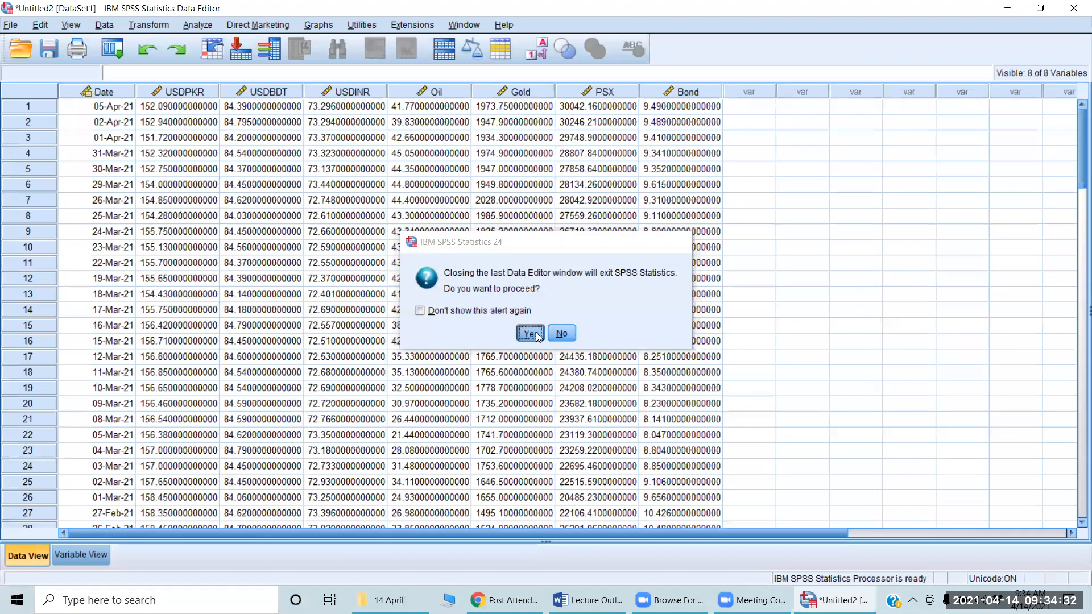
{"action": "left_click", "coordinate": [545, 334]}
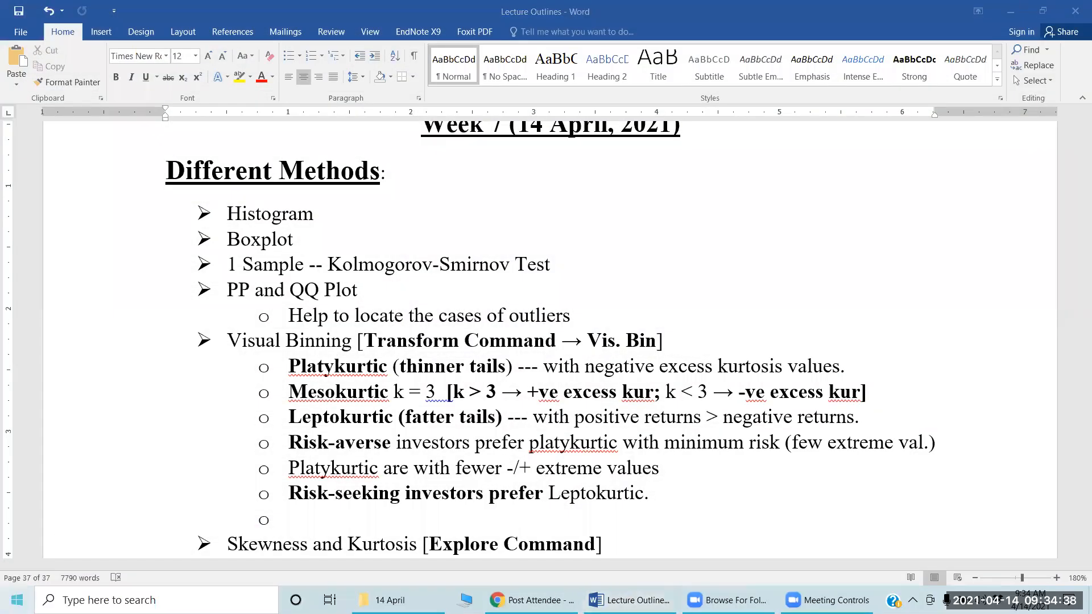
{"action": "key", "text": "super"}
{"action": "type", "text": "i"}
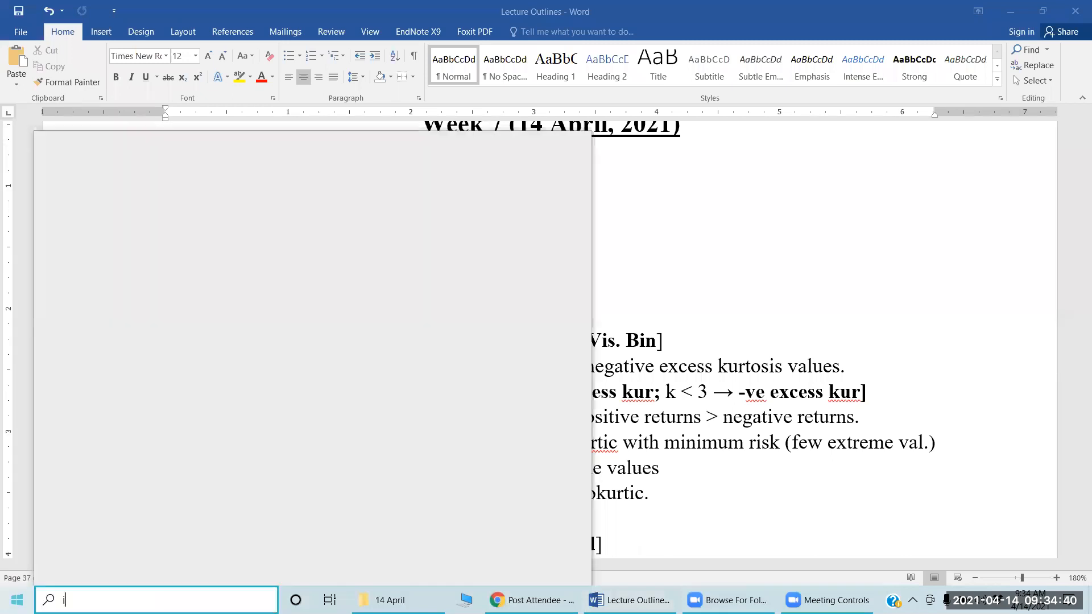
{"action": "type", "text": "bm"}
{"action": "key", "text": "Return"}
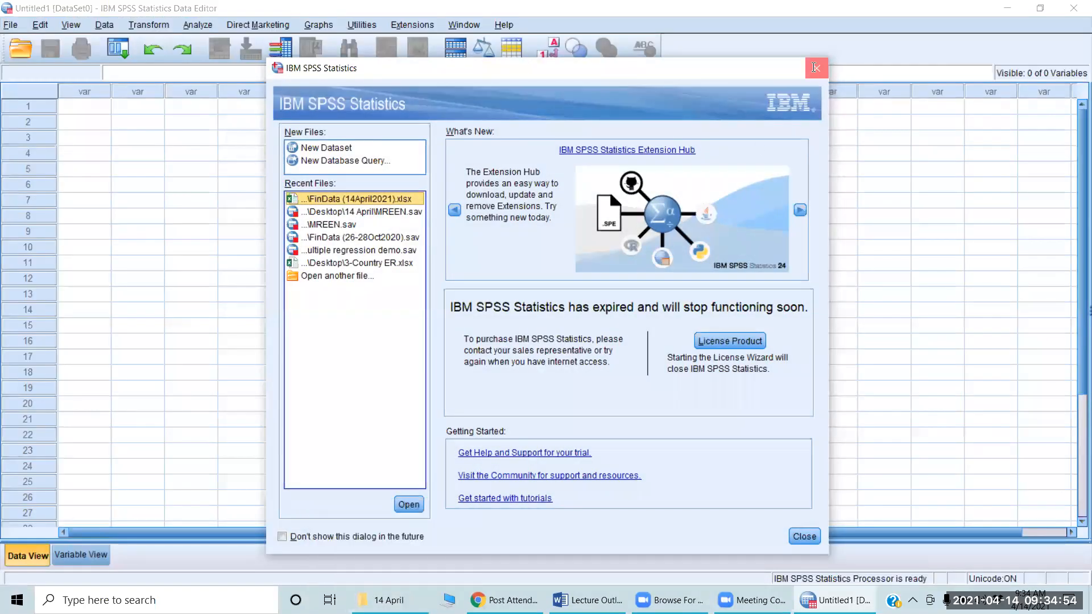
{"action": "left_click", "coordinate": [816, 68]}
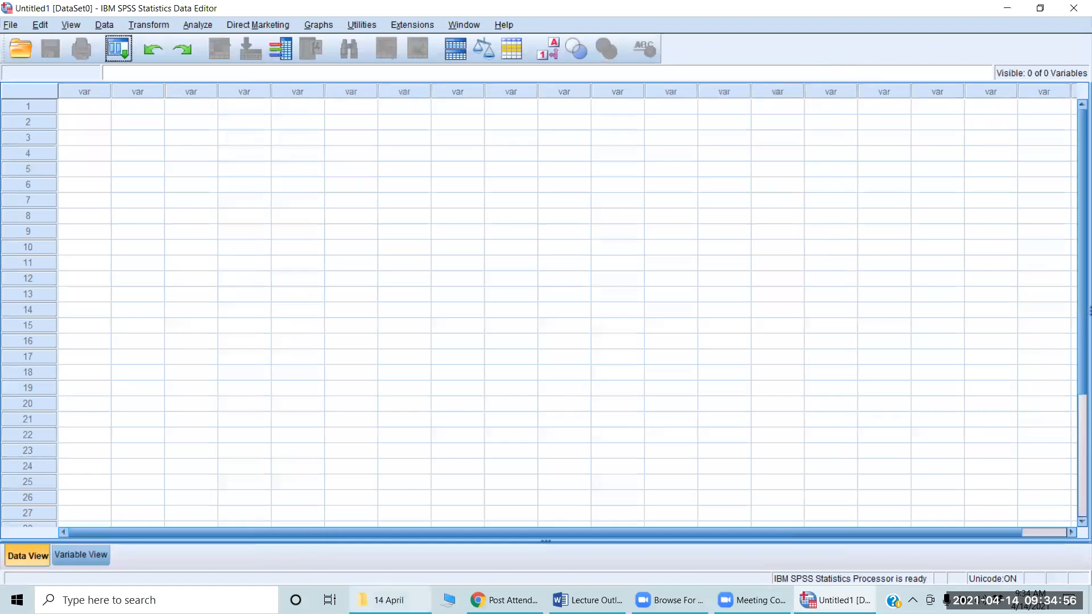
- Open the FinData (14April2021) workbook in Excel from the 14 April folder
{"action": "left_click", "coordinate": [389, 600]}
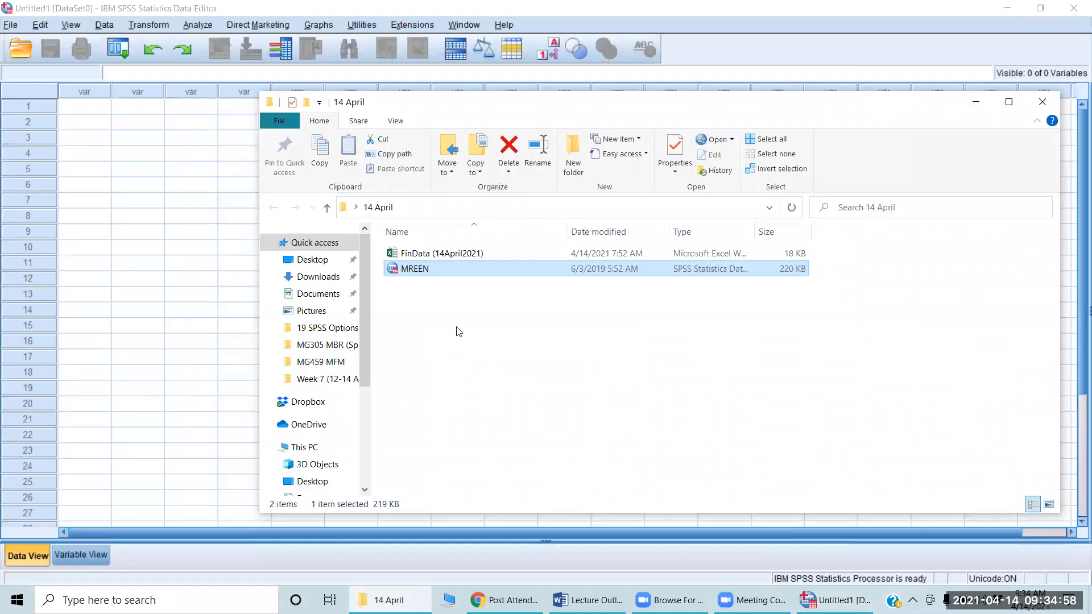
{"action": "key", "text": "Up"}
{"action": "key", "text": "Return"}
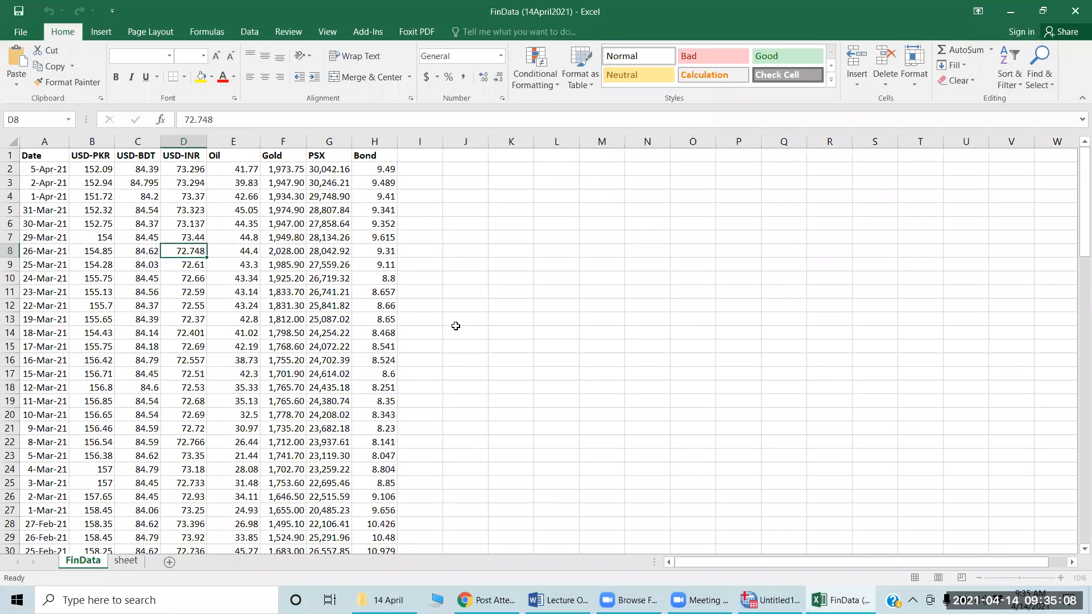
- Format cells B2:H104 on the FinData sheet to one decimal place, and save and close the workbook
{"action": "left_click", "coordinate": [94, 170]}
{"action": "key", "text": "shift+Right"}
{"action": "key", "text": "ctrl+shift+Right"}
{"action": "key", "text": "ctrl+shift+Right"}
{"action": "key", "text": "ctrl+shift+Left"}
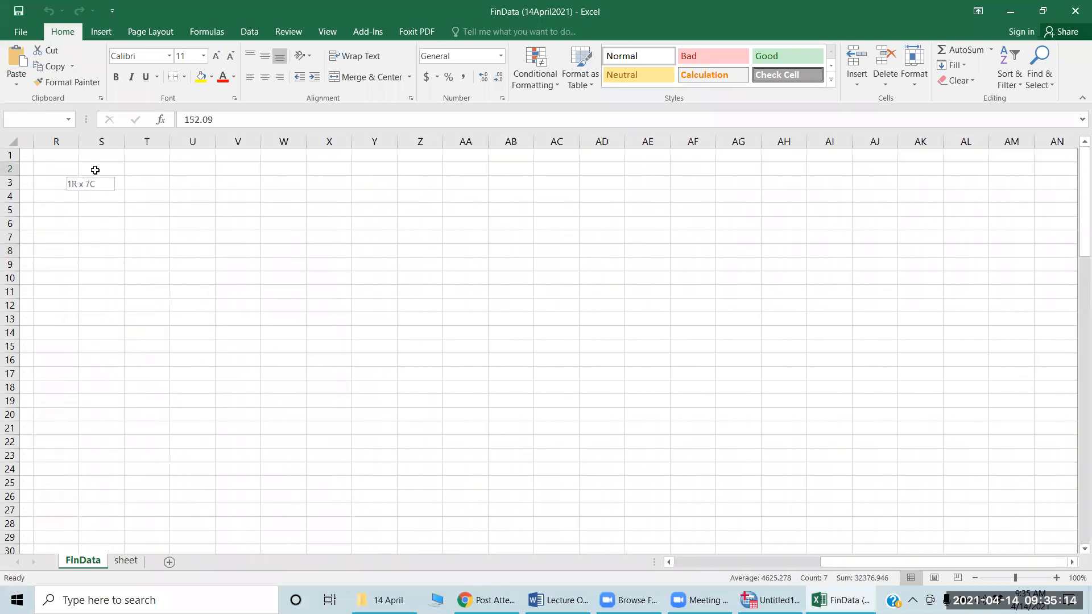
{"action": "key", "text": "shift+Left"}
{"action": "key", "text": "shift+Right"}
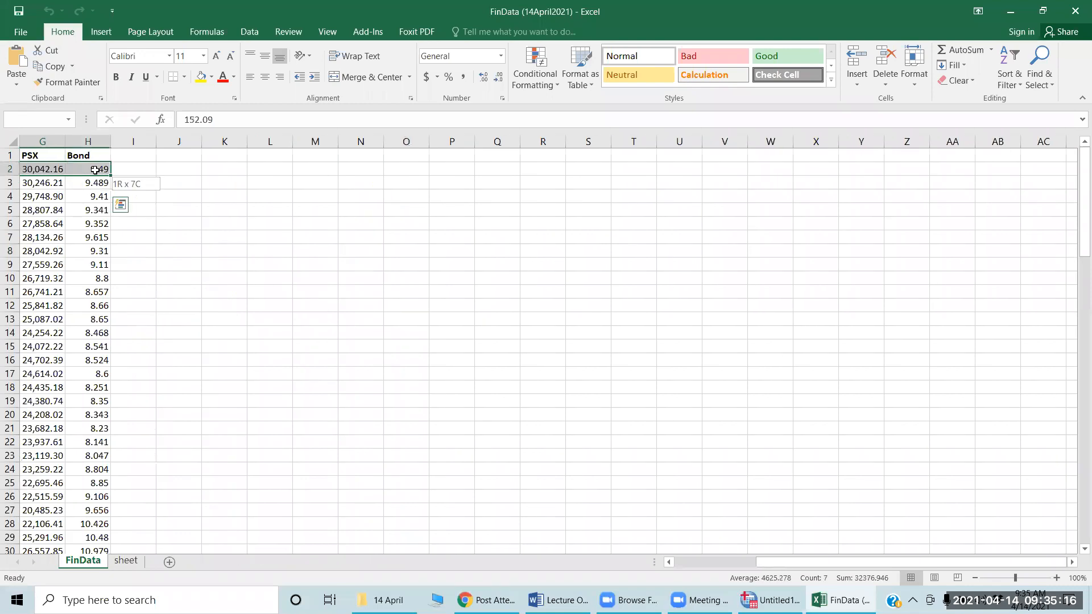
{"action": "key", "text": "ctrl+shift+Down"}
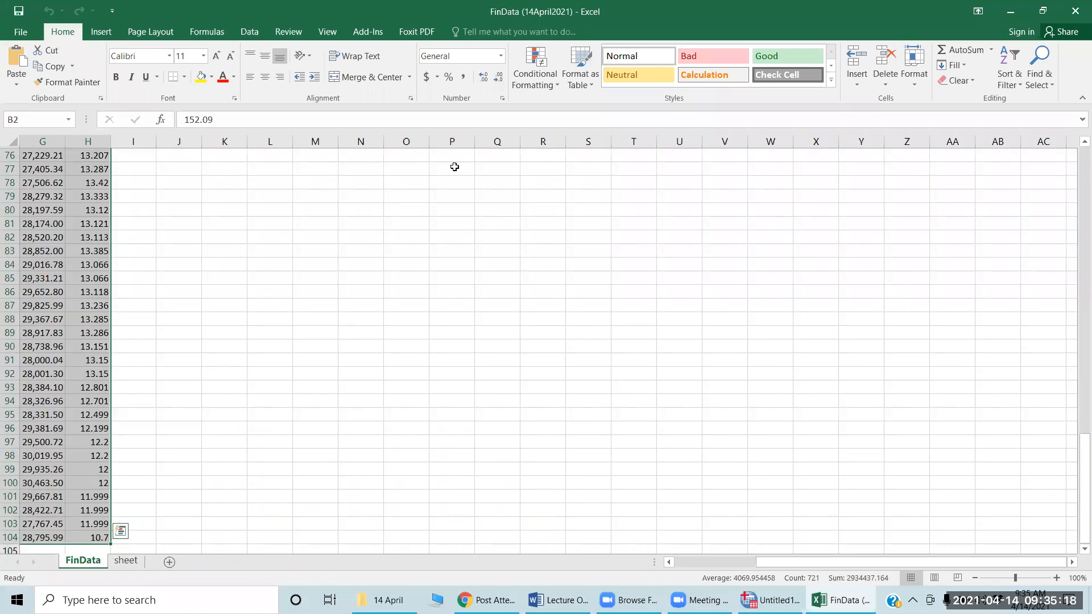
{"action": "left_click", "coordinate": [482, 78]}
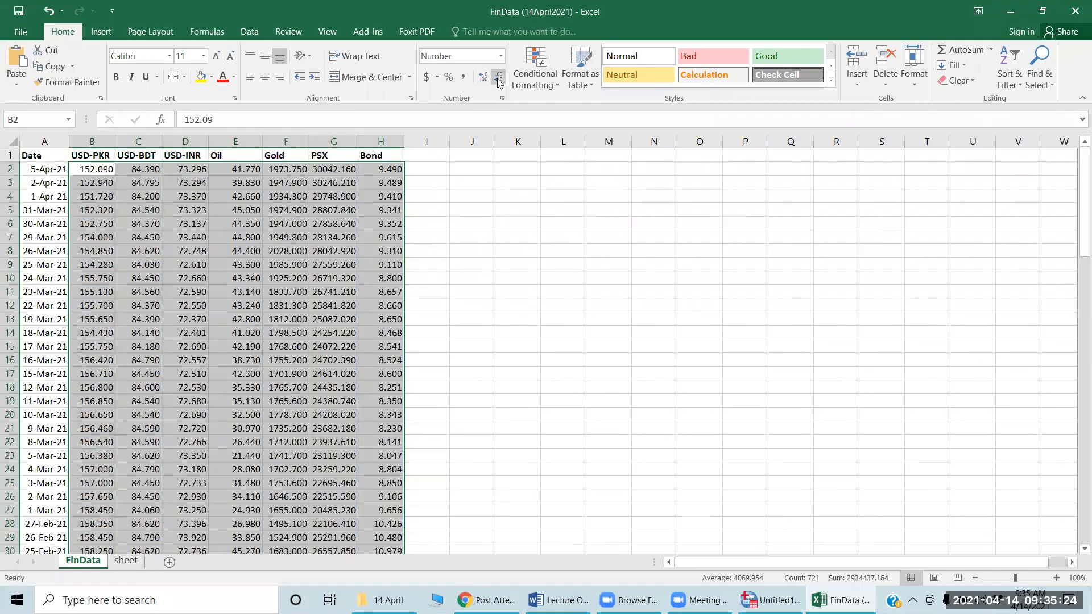
{"action": "left_click", "coordinate": [498, 78]}
{"action": "left_click", "coordinate": [498, 78]}
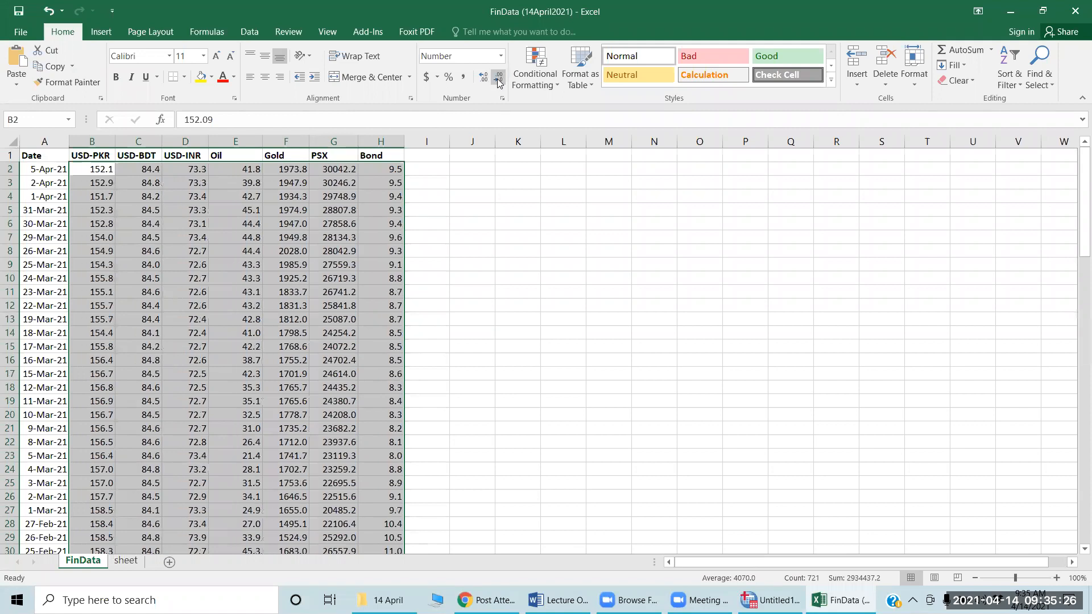
{"action": "left_click", "coordinate": [294, 249]}
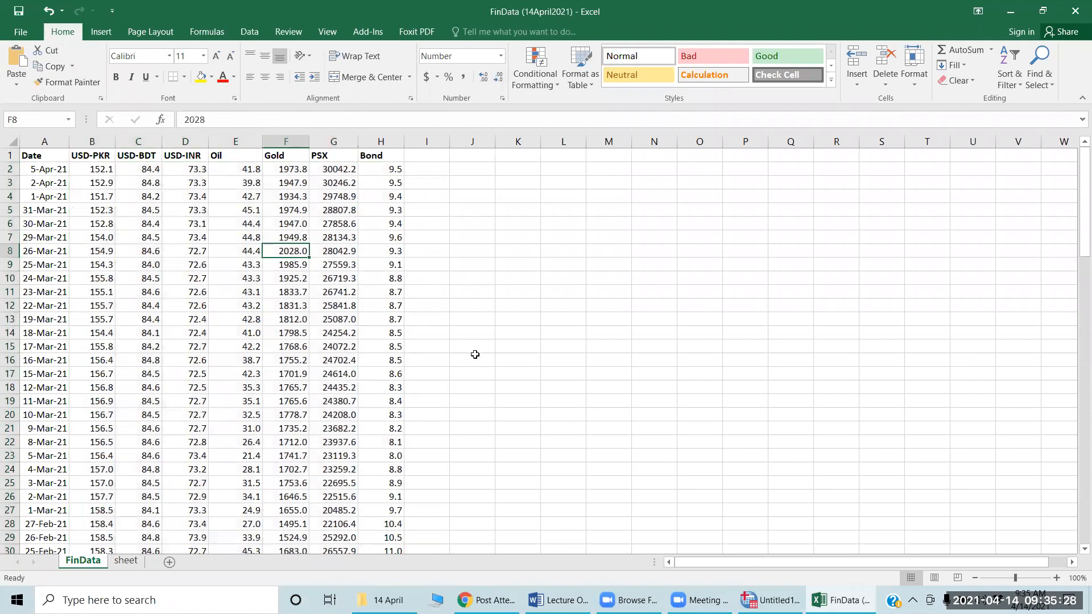
{"action": "left_click", "coordinate": [1073, 10]}
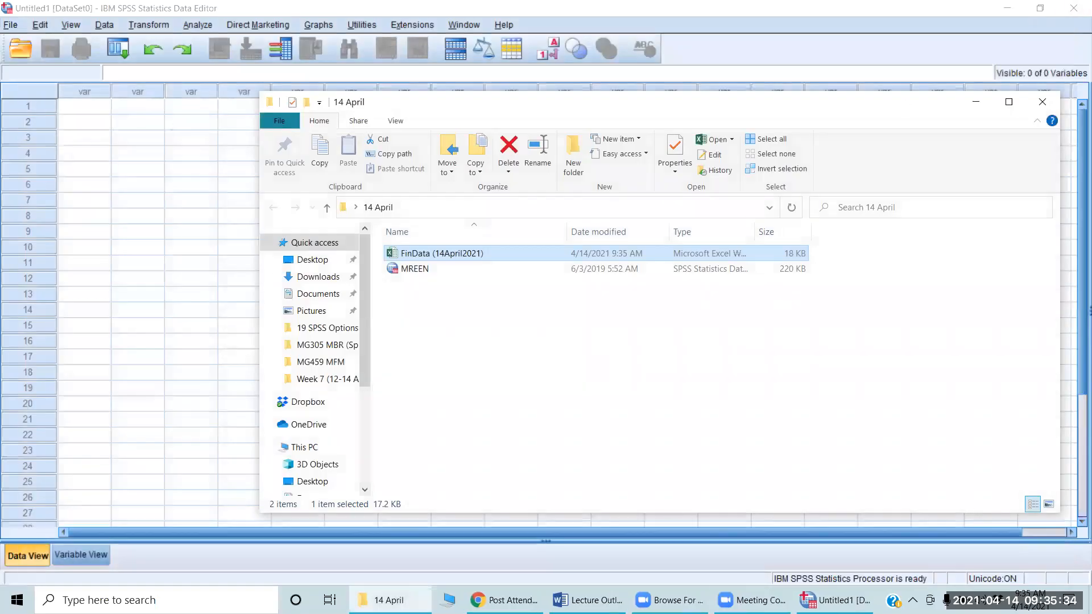
- Return to SPSS Statistics and import the Excel file FinData (14April2021).xlsx as a new dataset
{"action": "left_click", "coordinate": [389, 600]}
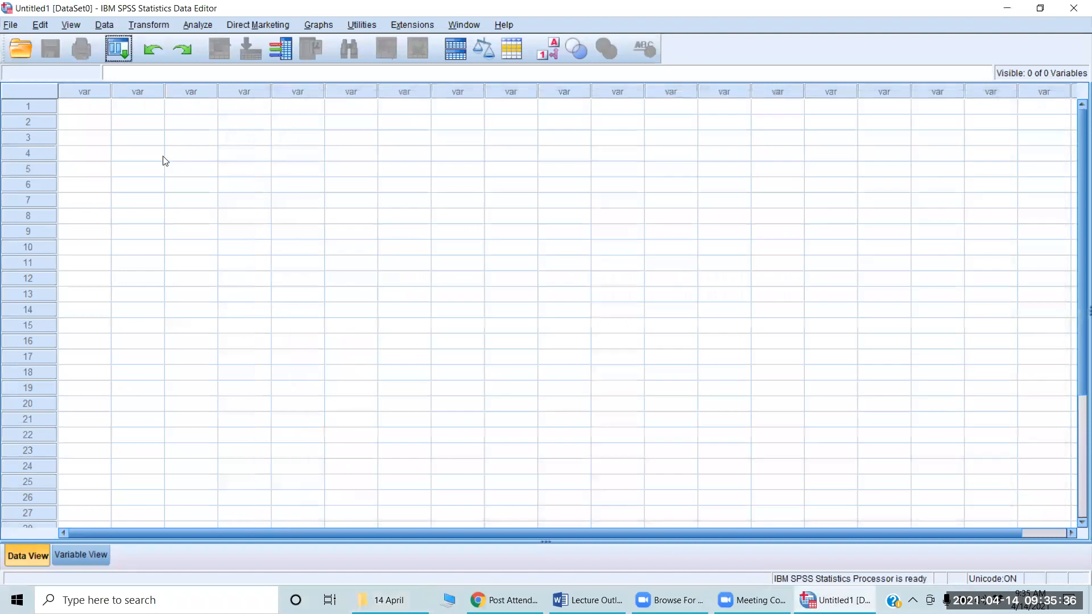
{"action": "left_click", "coordinate": [11, 25]}
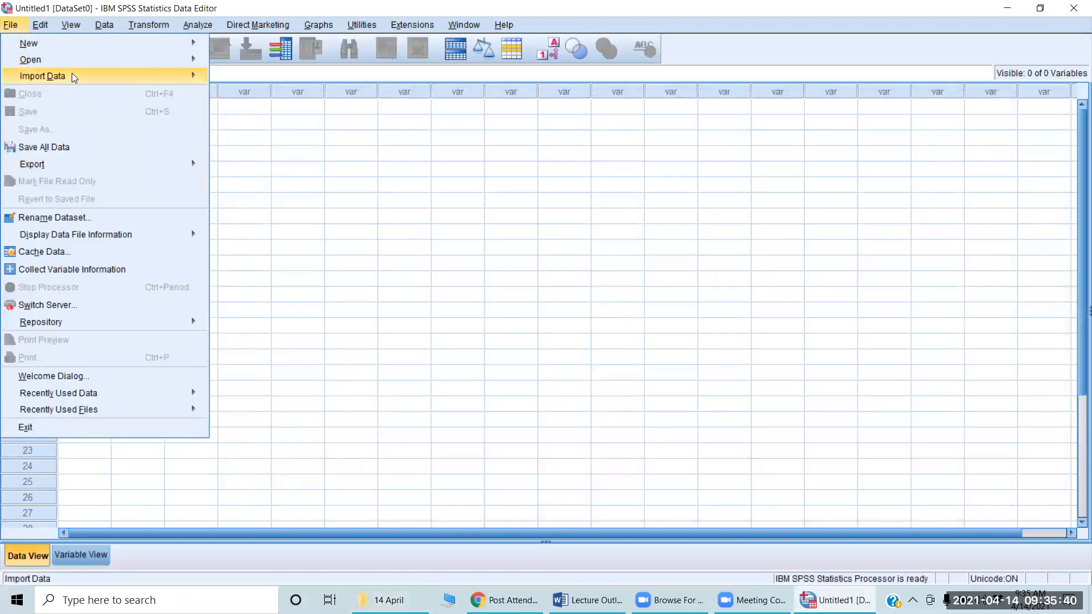
{"action": "mouse_move", "coordinate": [111, 78]}
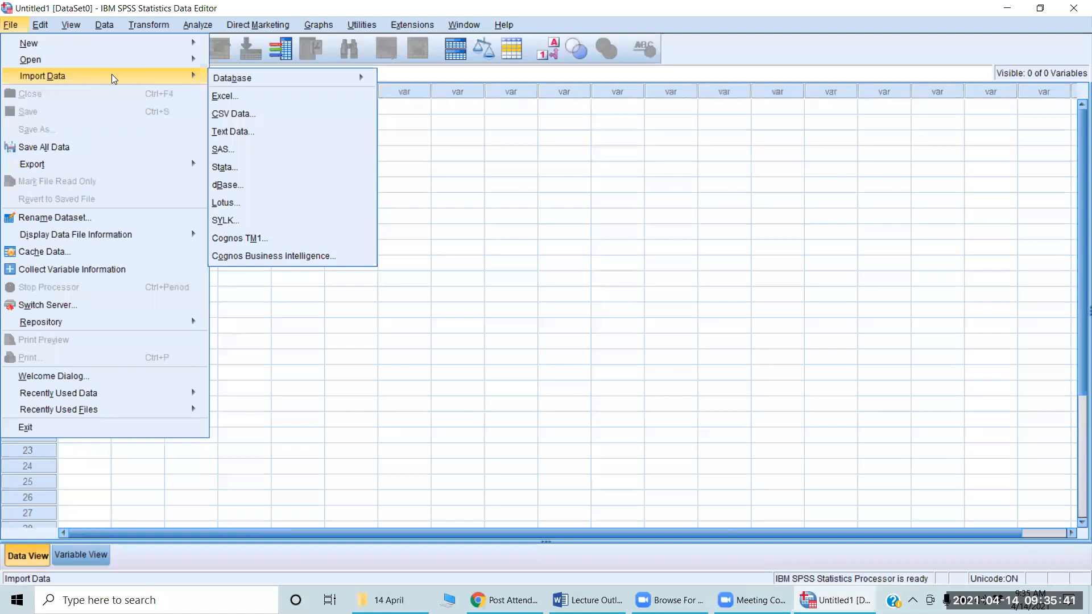
{"action": "left_click", "coordinate": [261, 95]}
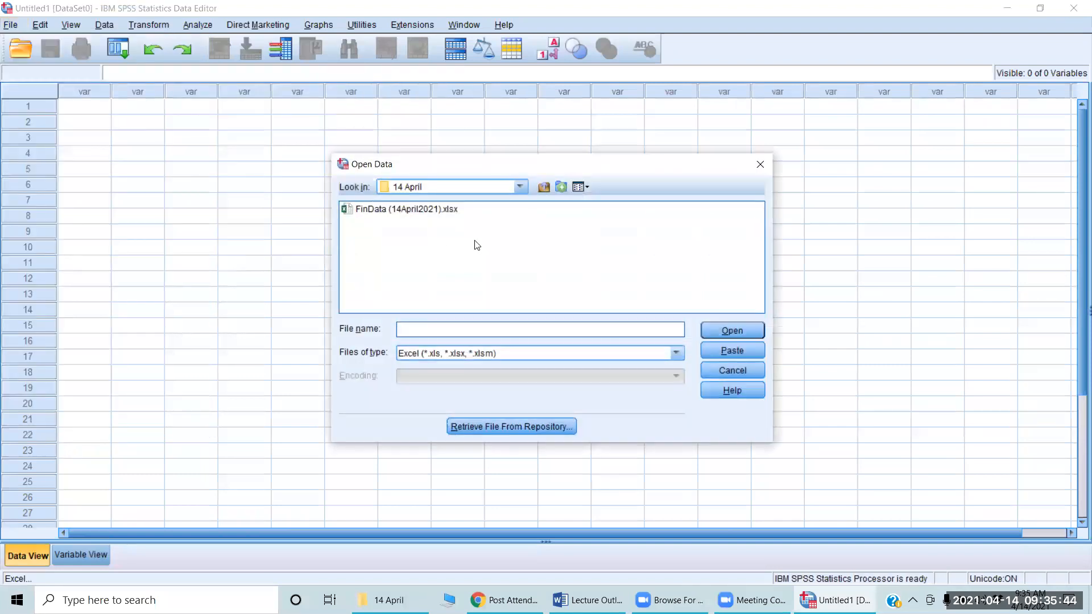
{"action": "double_click", "coordinate": [401, 215]}
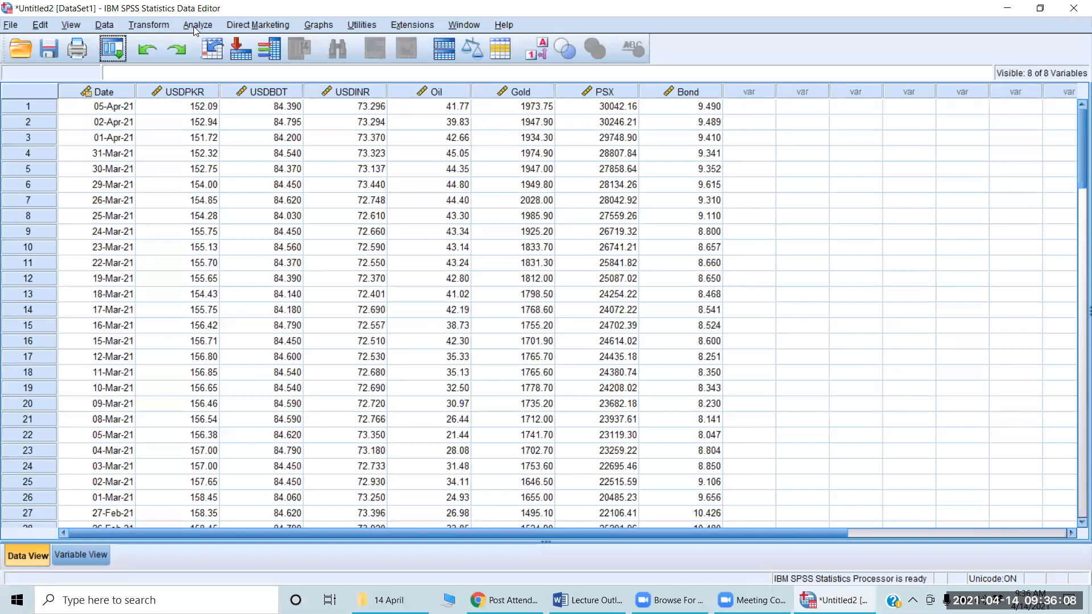
- Start Visual Binning and scan the variables USD-PKR, USD-BDT, USD-INR, Oil, Gold, PSX and Bond
{"action": "left_click", "coordinate": [156, 27]}
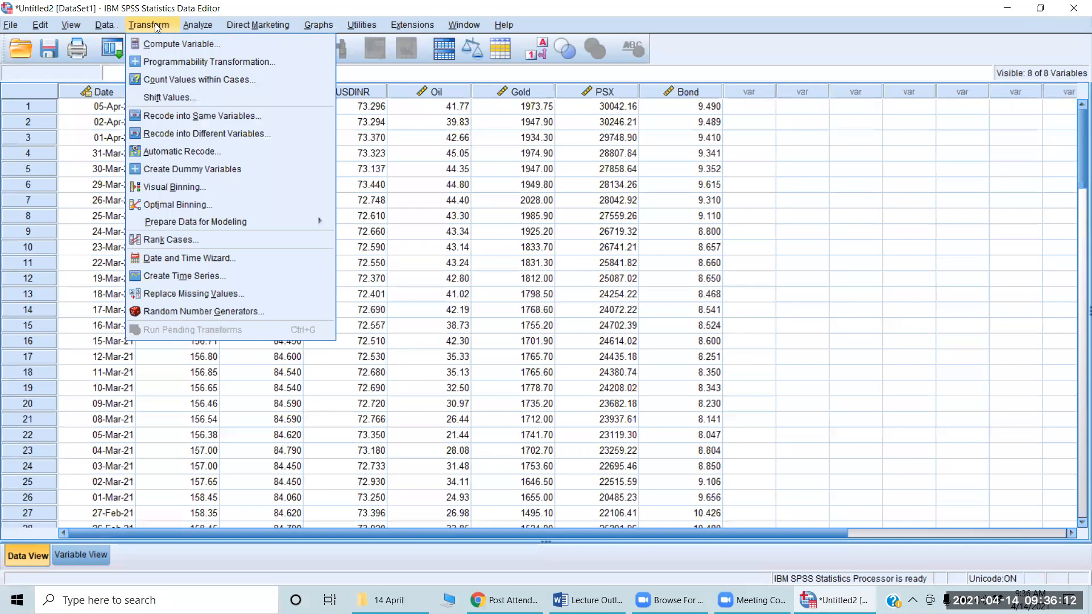
{"action": "left_click", "coordinate": [193, 189]}
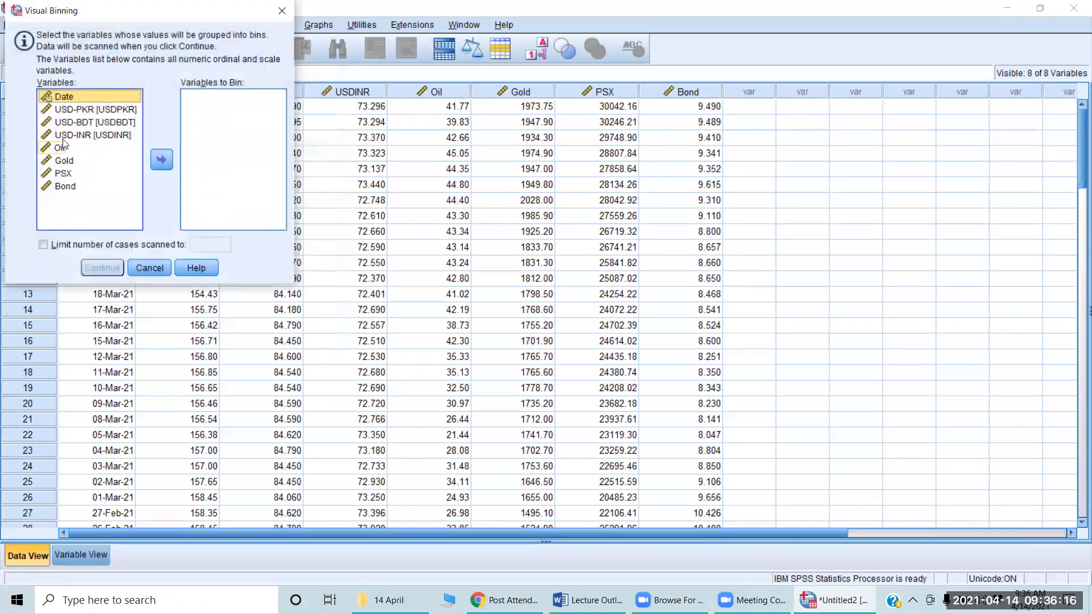
{"action": "left_click", "coordinate": [71, 110]}
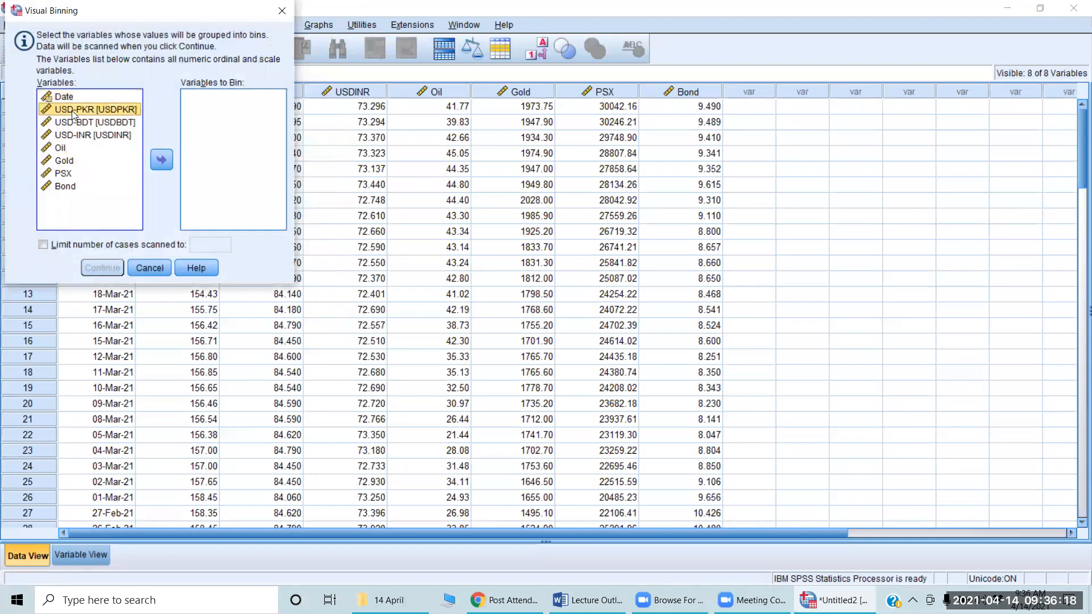
{"action": "key", "text": "shift+Down"}
{"action": "key", "text": "shift+Down"}
{"action": "key", "text": "shift+Down"}
{"action": "key", "text": "shift+Down"}
{"action": "key", "text": "shift+Down"}
{"action": "key", "text": "shift+Down"}
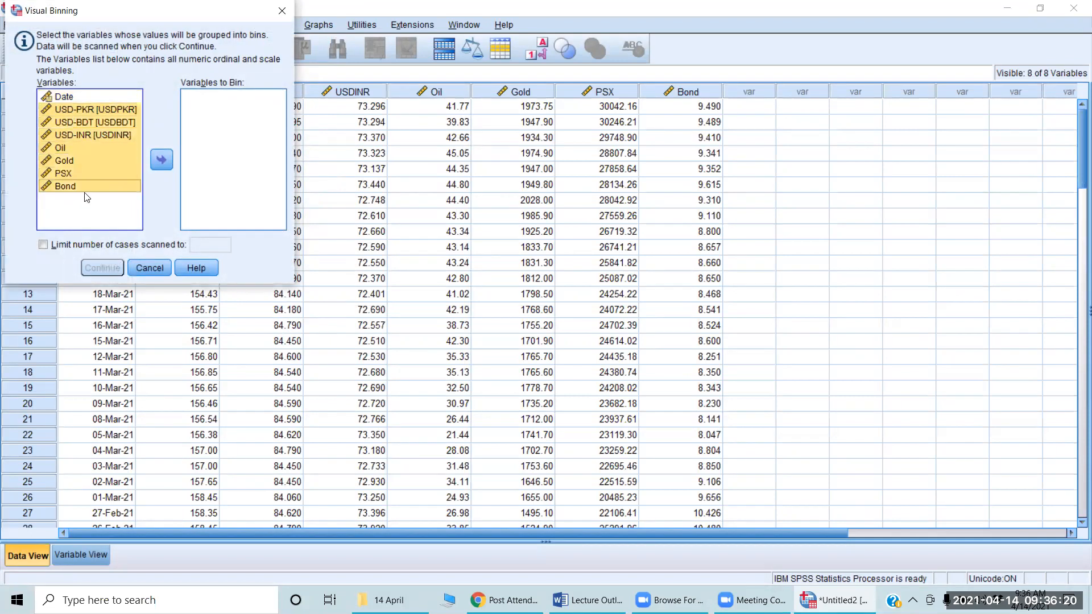
{"action": "left_click", "coordinate": [162, 160]}
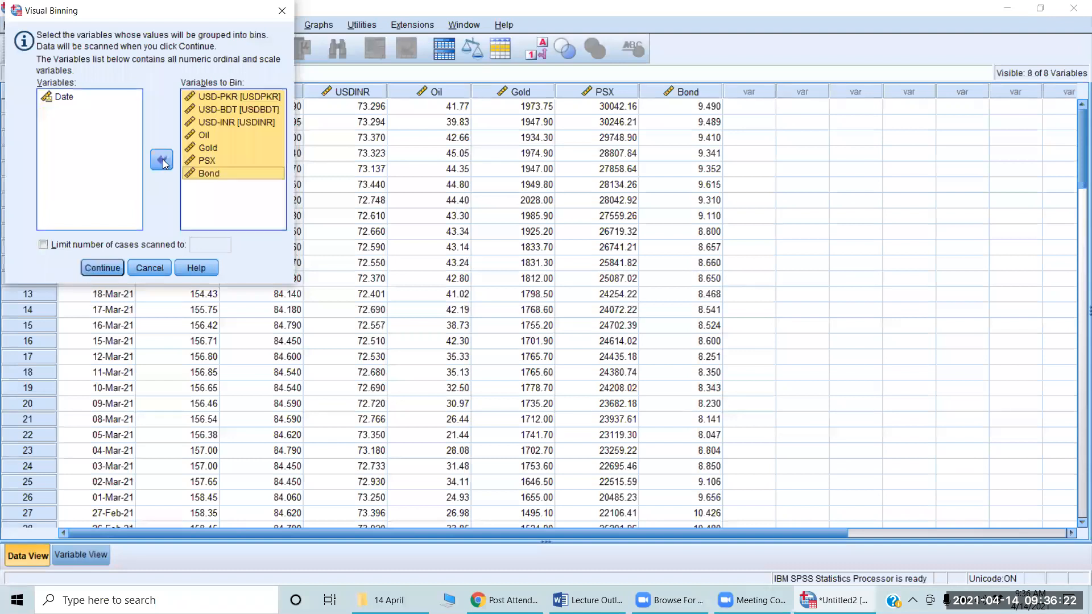
{"action": "left_click", "coordinate": [109, 262]}
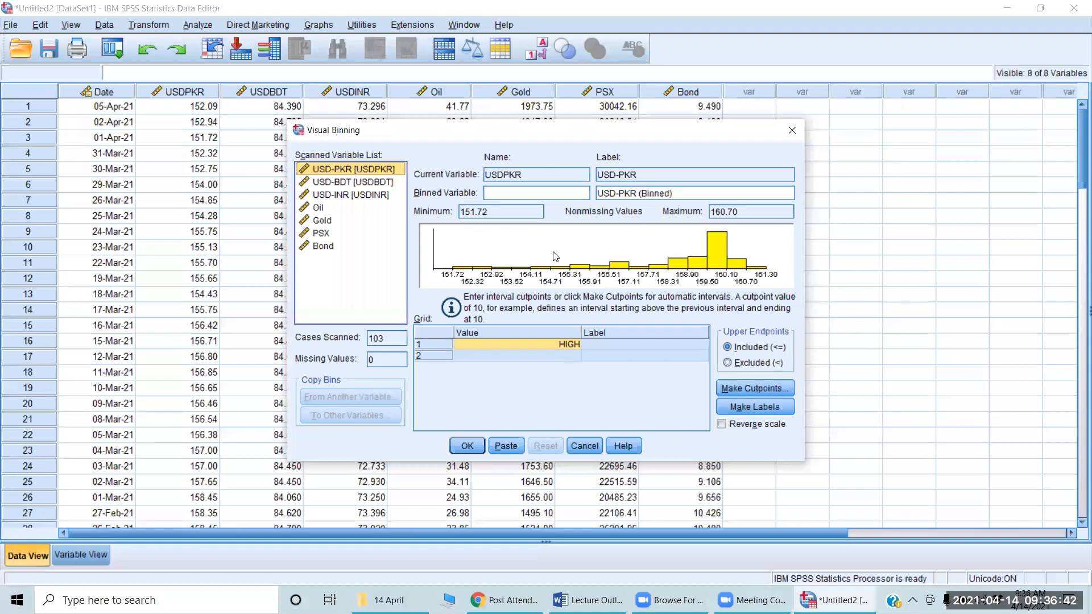
- Review the Visual Binning histograms of USD-BDT, USD-INR, Oil, Gold, PSX and Bond, and close the dialog without creating bins
{"action": "key", "text": "Down"}
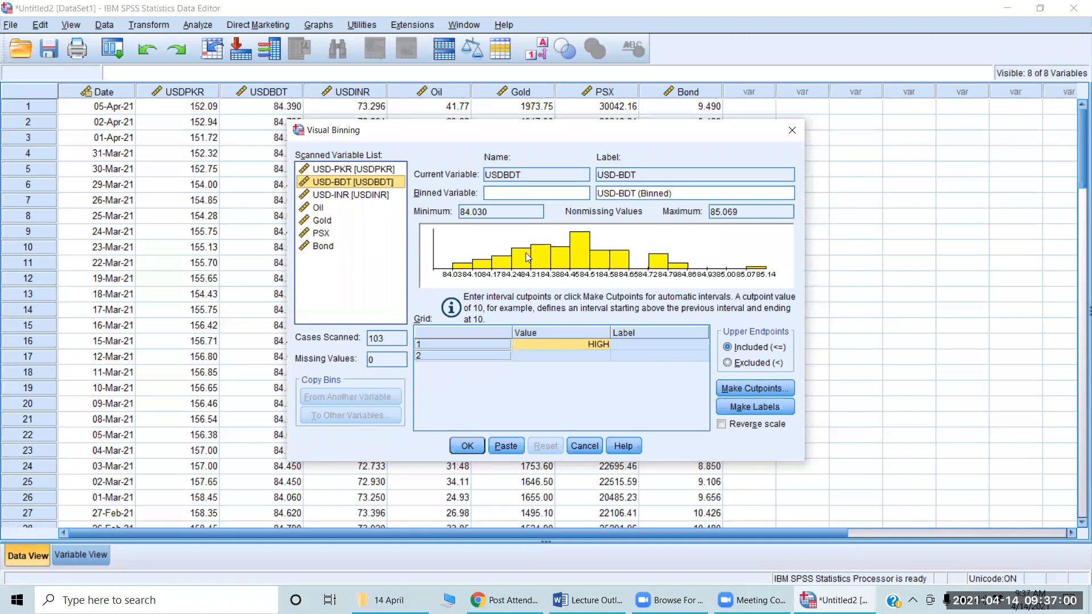
{"action": "left_click", "coordinate": [334, 200]}
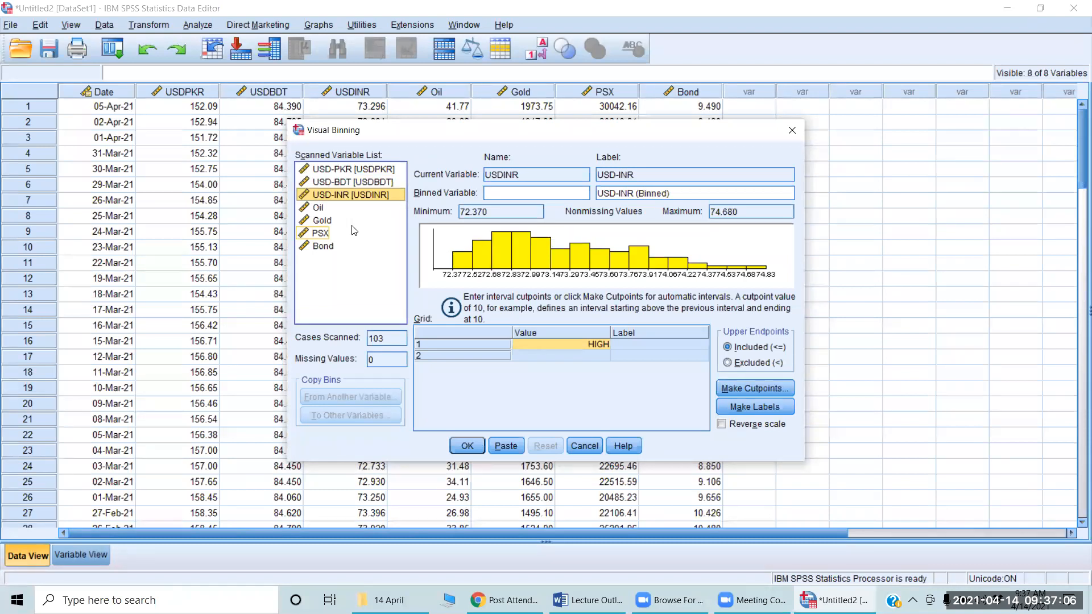
{"action": "key", "text": "Down"}
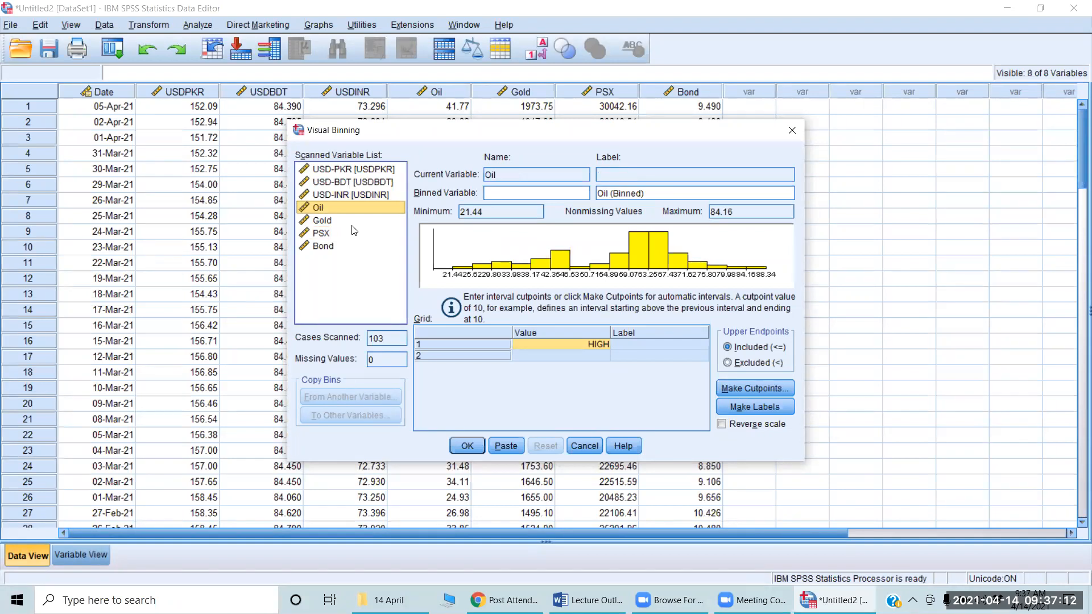
{"action": "left_click", "coordinate": [353, 225]}
{"action": "key", "text": "Down"}
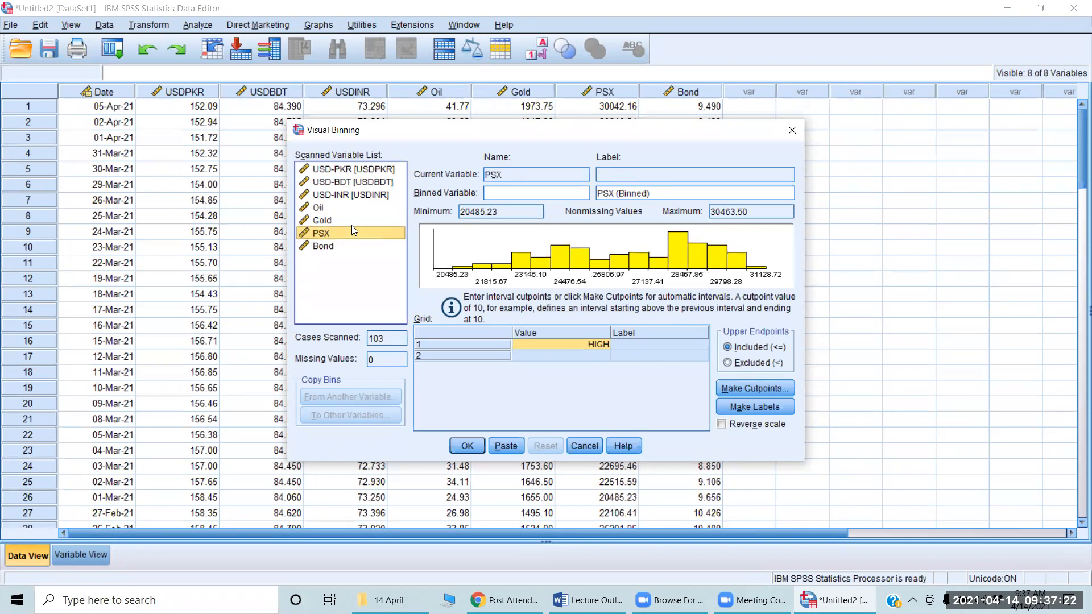
{"action": "key", "text": "Down"}
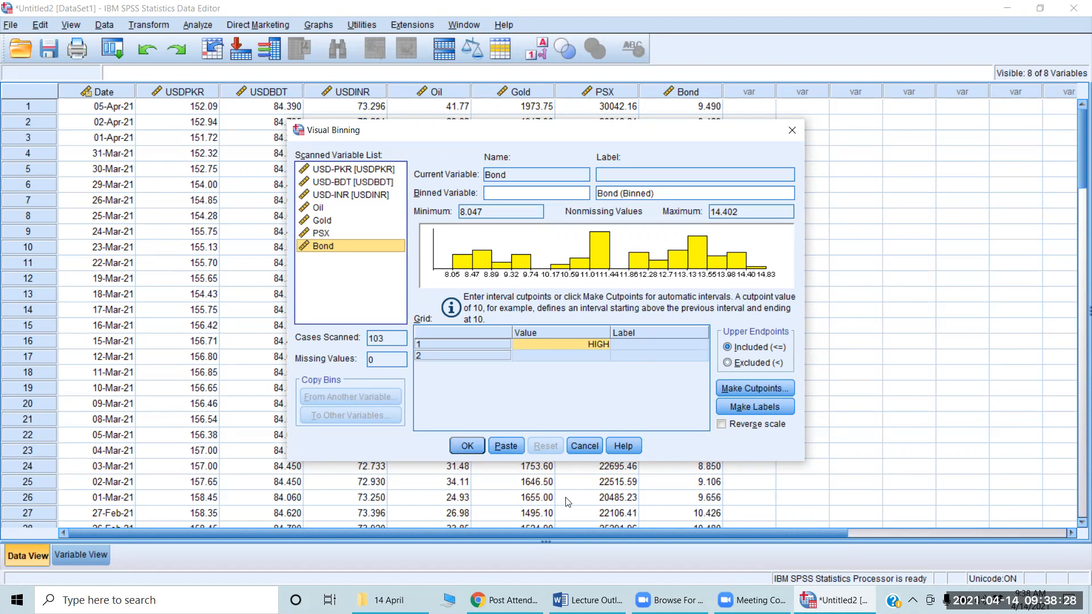
{"action": "key", "text": "Escape"}
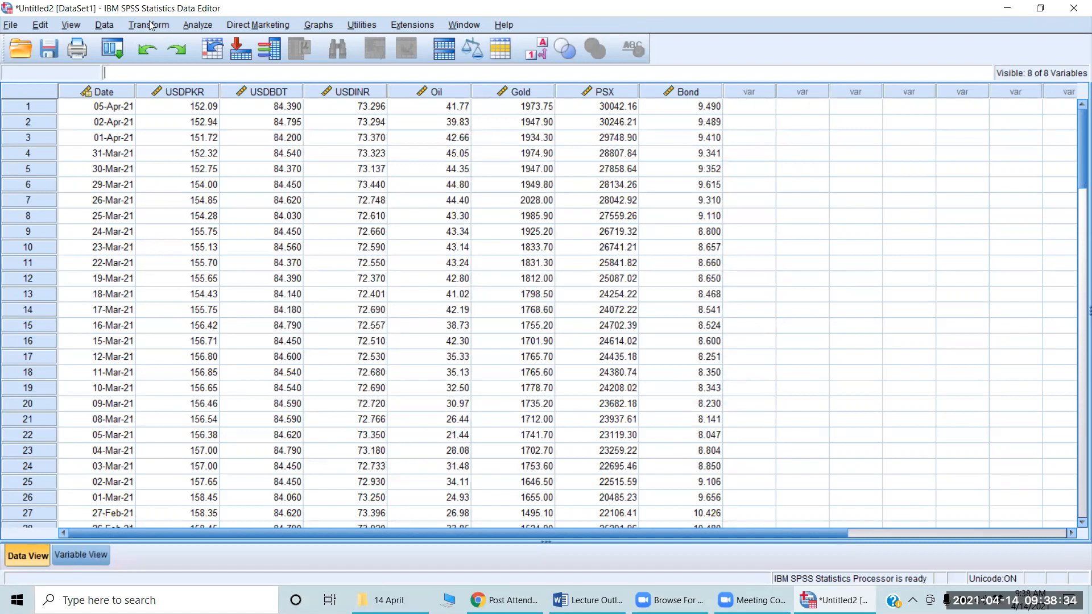
- Start a Descriptives analysis and add USD-PKR, USD-BDT, USD-INR, Oil, Gold, PSX and Bond as its variables
{"action": "left_click", "coordinate": [199, 27]}
{"action": "mouse_move", "coordinate": [286, 58]}
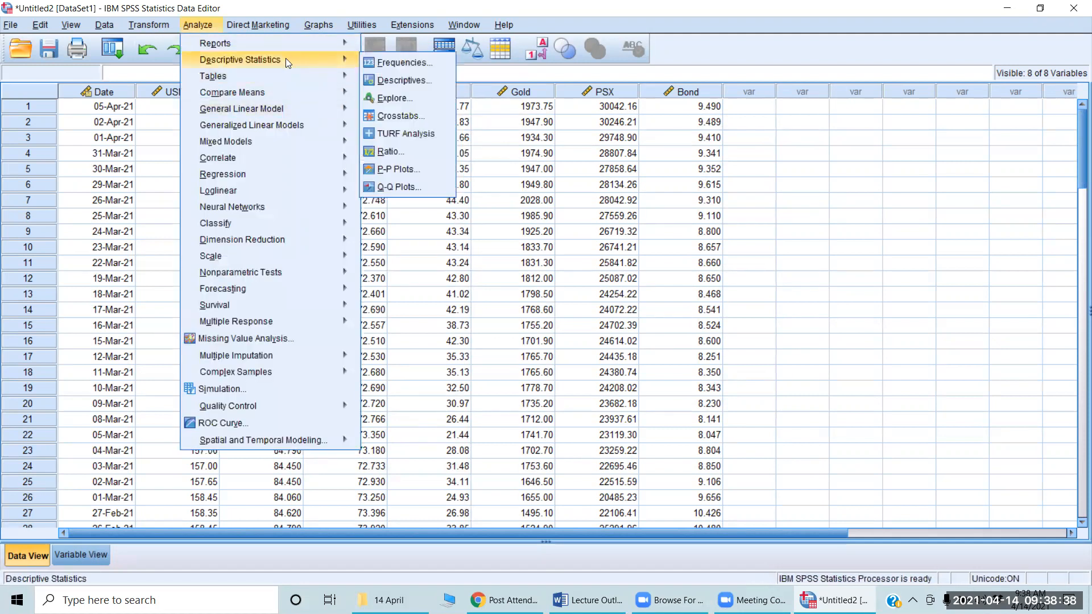
{"action": "left_click", "coordinate": [409, 83]}
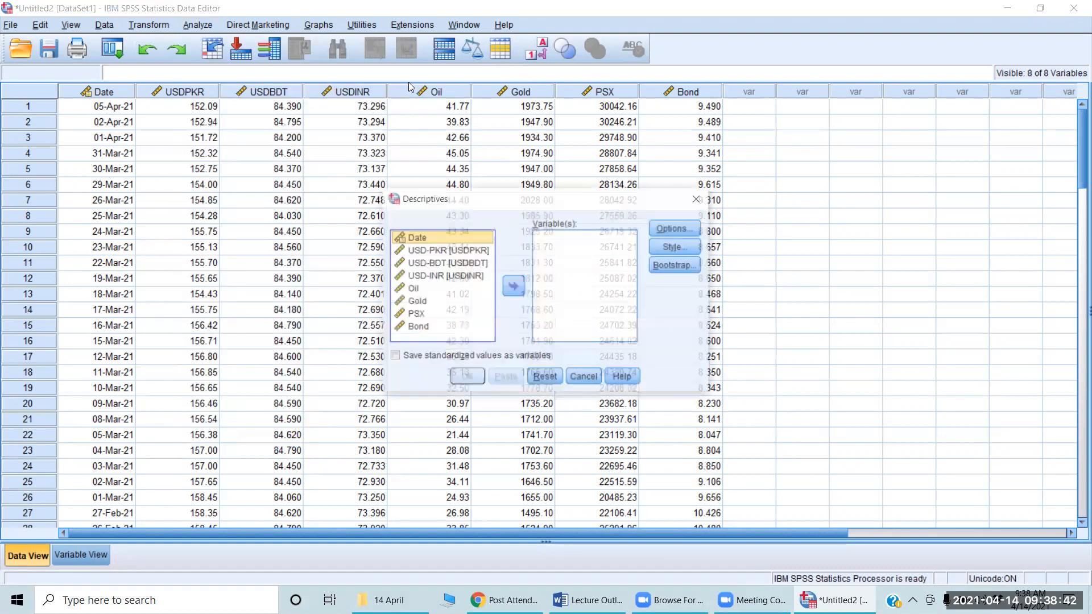
{"action": "left_click", "coordinate": [441, 252]}
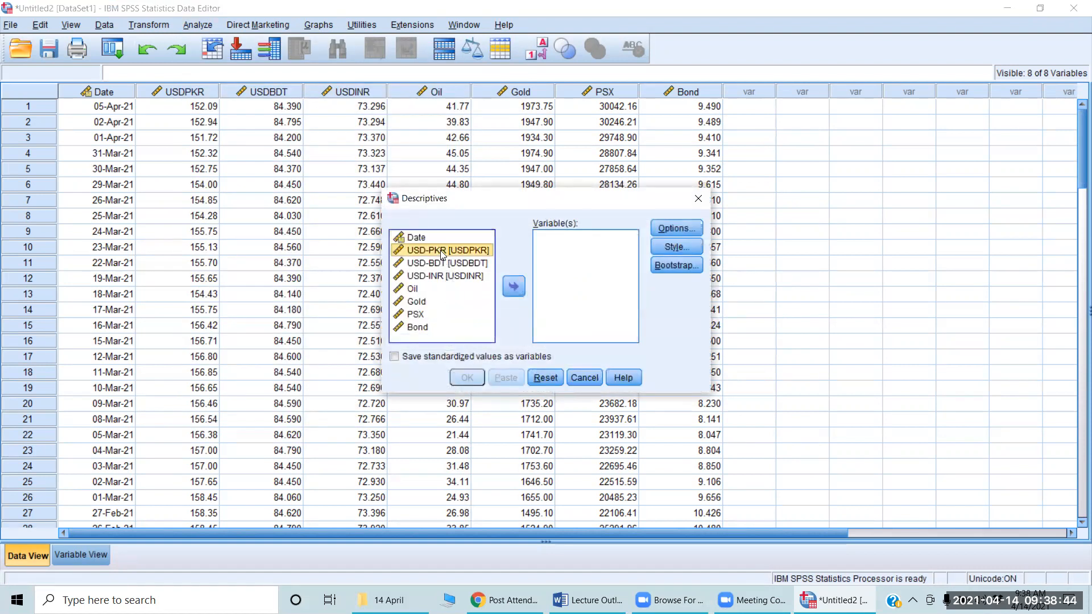
{"action": "key", "text": "shift+Down"}
{"action": "key", "text": "shift+End"}
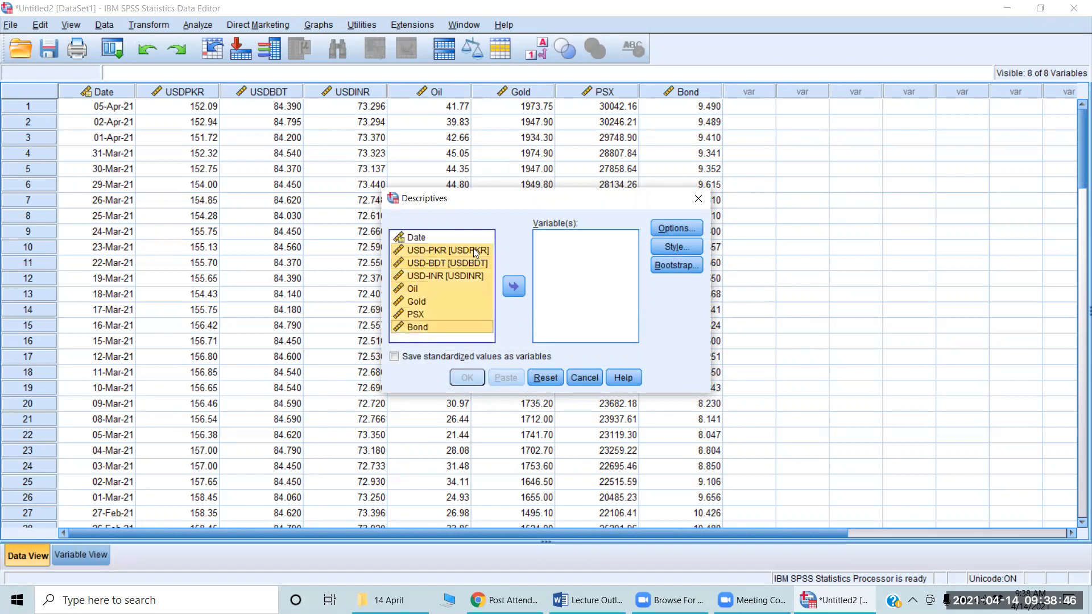
{"action": "left_click", "coordinate": [514, 287]}
- Include kurtosis and skewness in the Descriptives options and run the analysis
{"action": "left_click", "coordinate": [660, 227]}
{"action": "left_click", "coordinate": [485, 294]}
{"action": "left_click", "coordinate": [550, 295]}
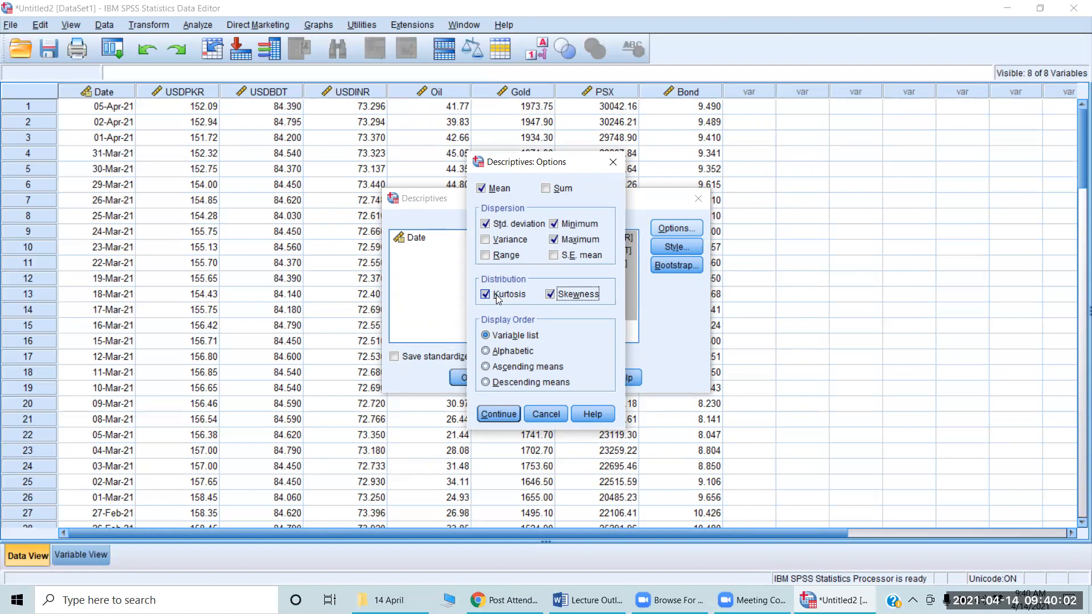
{"action": "left_click", "coordinate": [499, 414]}
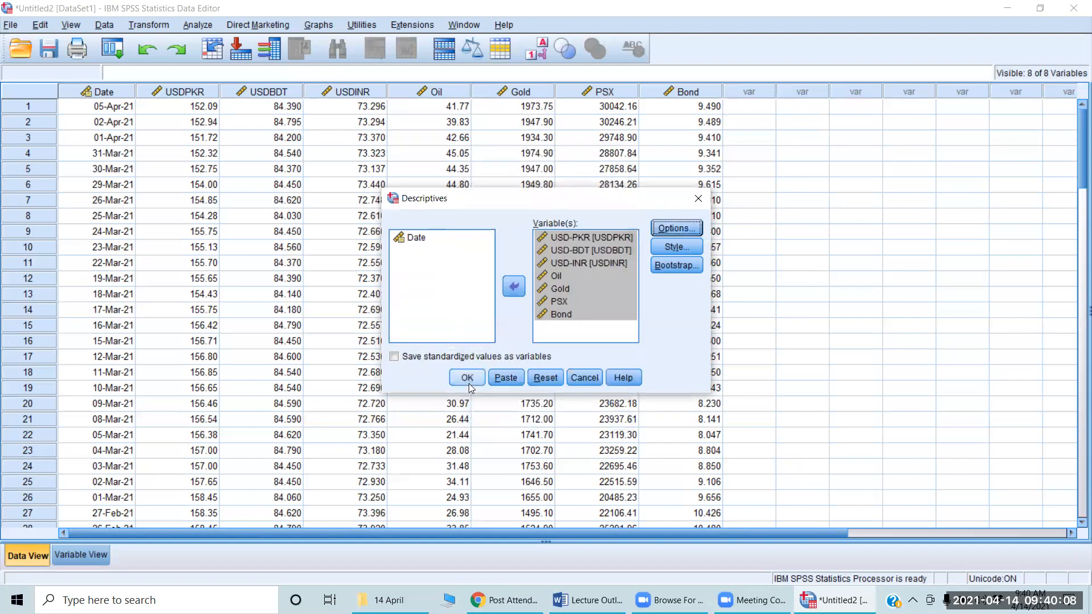
{"action": "left_click", "coordinate": [469, 383]}
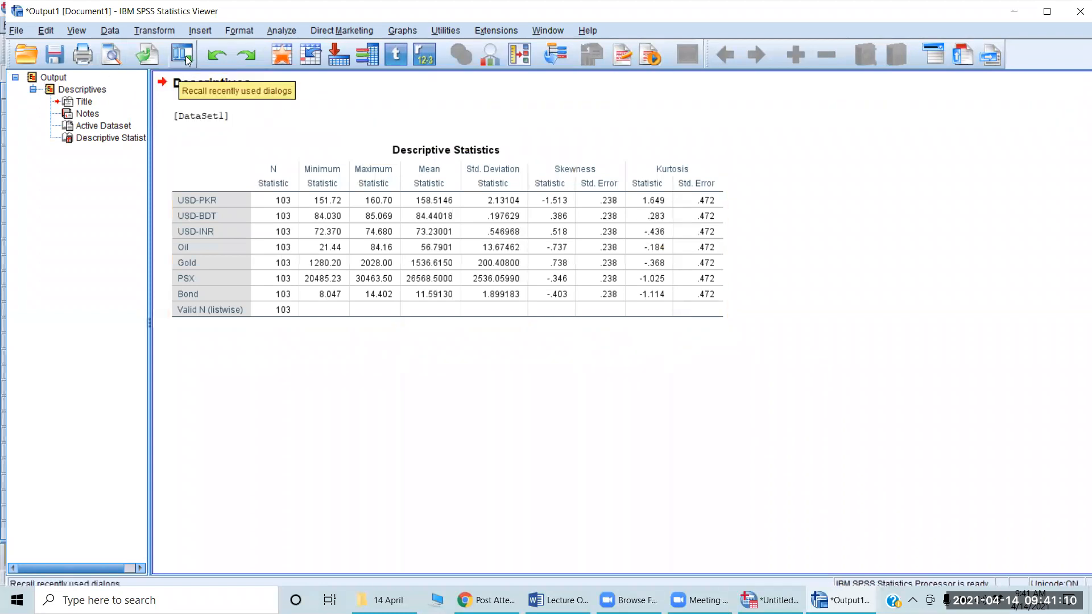
- Start an Explore analysis from the output viewer
{"action": "left_click", "coordinate": [284, 31]}
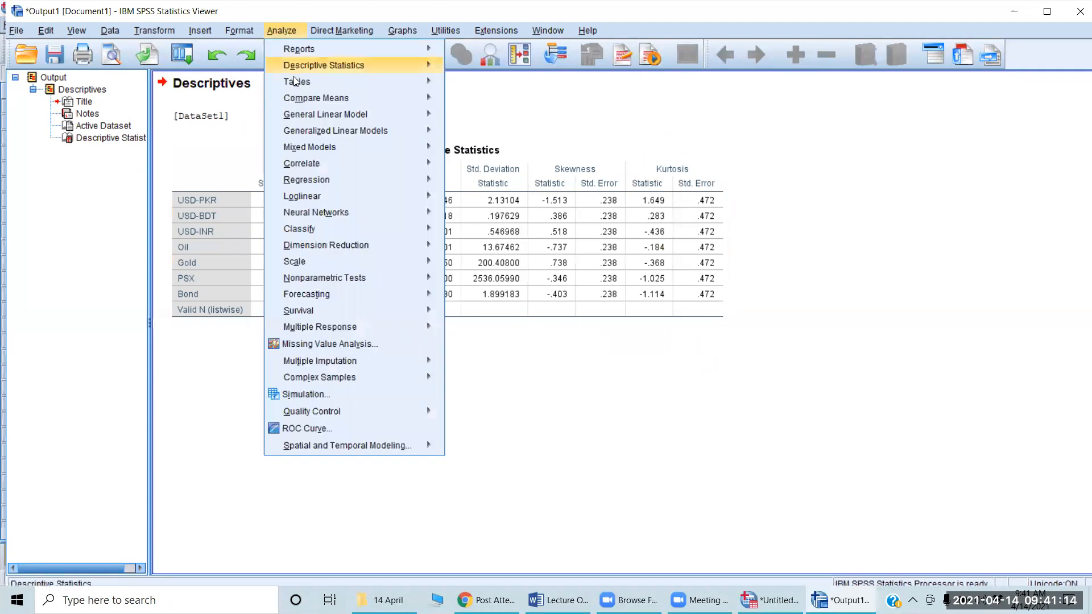
{"action": "mouse_move", "coordinate": [334, 79]}
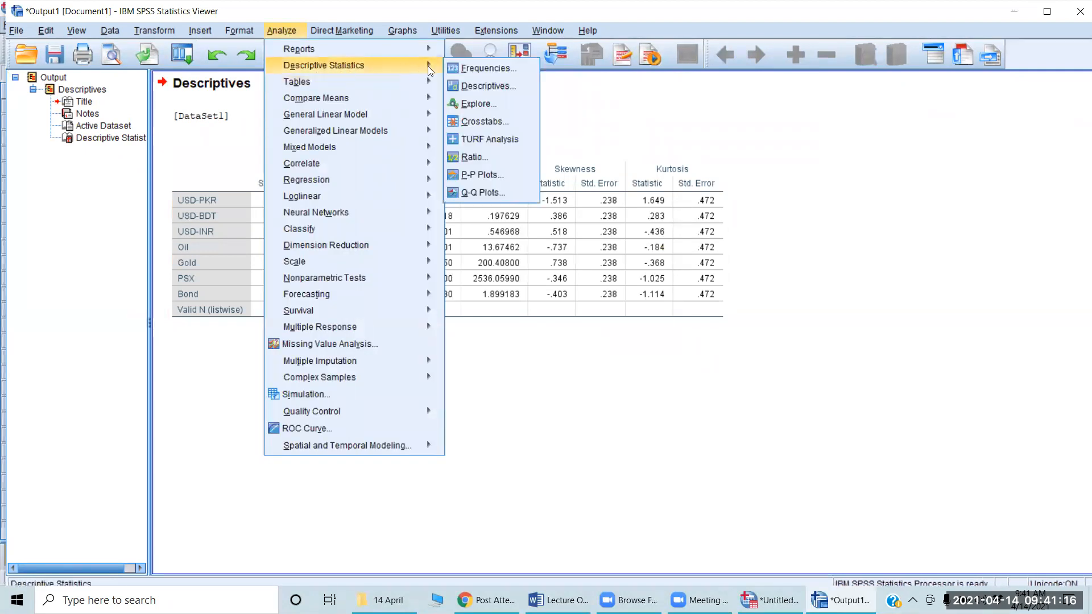
{"action": "left_click", "coordinate": [497, 104]}
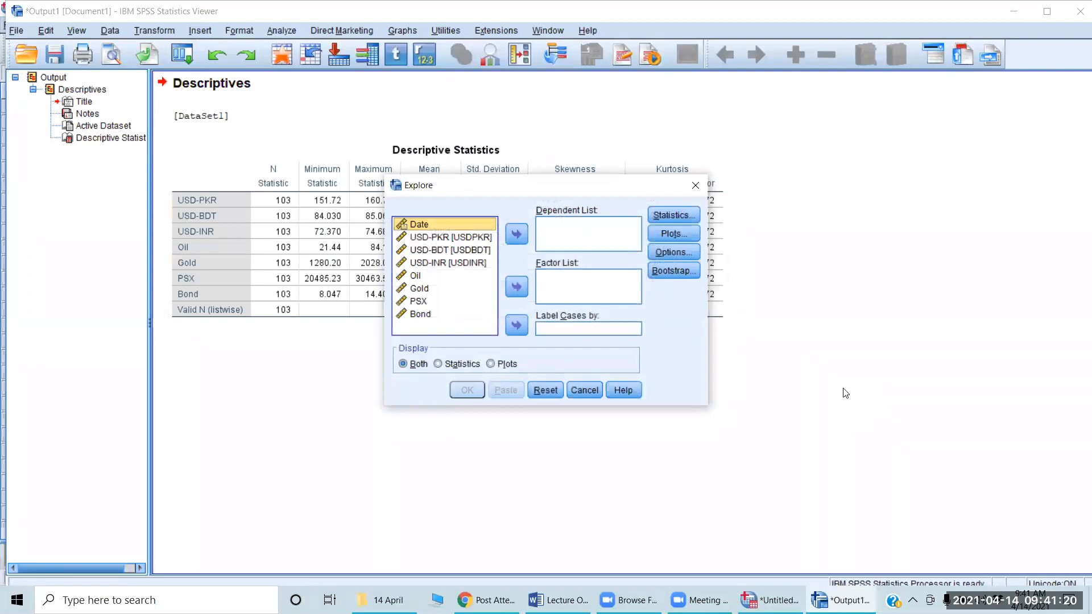
- Switch to the Lecture Outlines document in Word to check the list of methods, and return to the SPSS Explore dialog
{"action": "key", "text": "alt+Tab"}
{"action": "key", "text": "alt+Tab"}
{"action": "key", "text": "alt+Tab"}
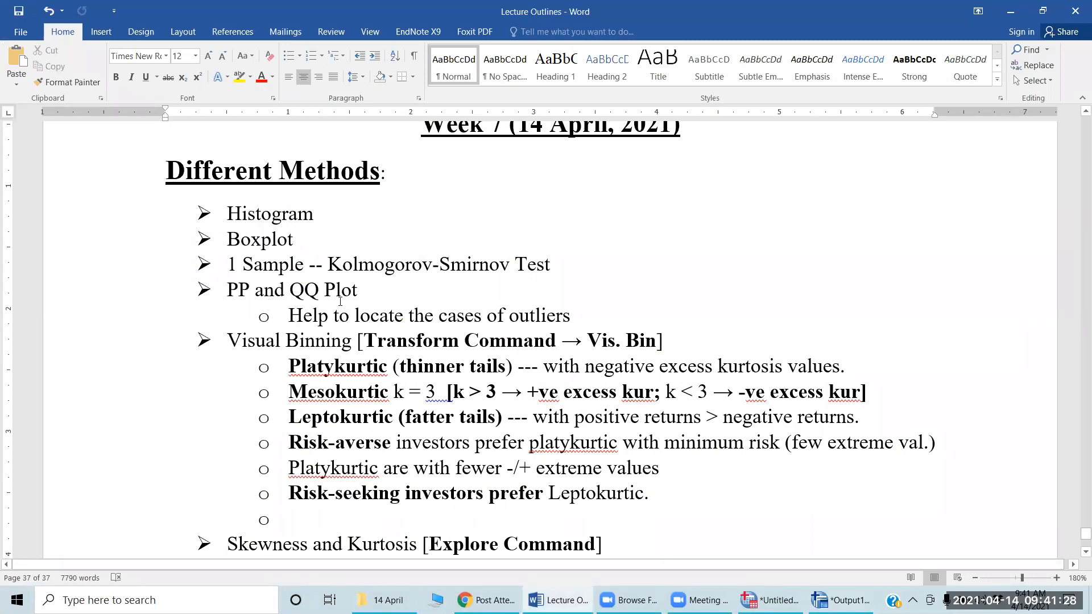
{"action": "key", "text": "alt+Tab"}
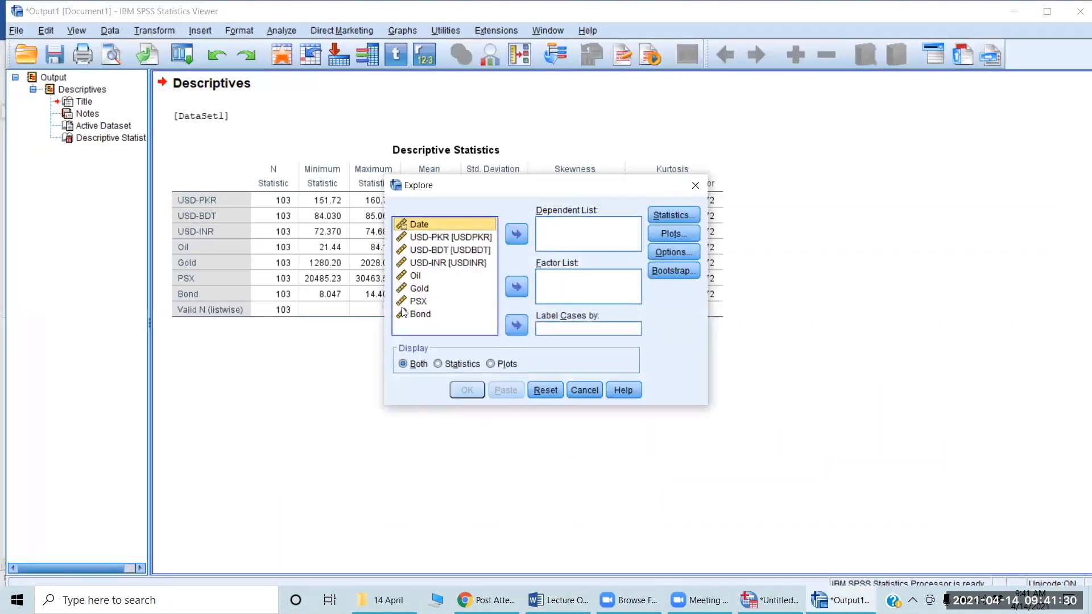
- Set all seven financial variables, USD-PKR through Bond, as the dependent variables of the Explore analysis
{"action": "left_click", "coordinate": [423, 237]}
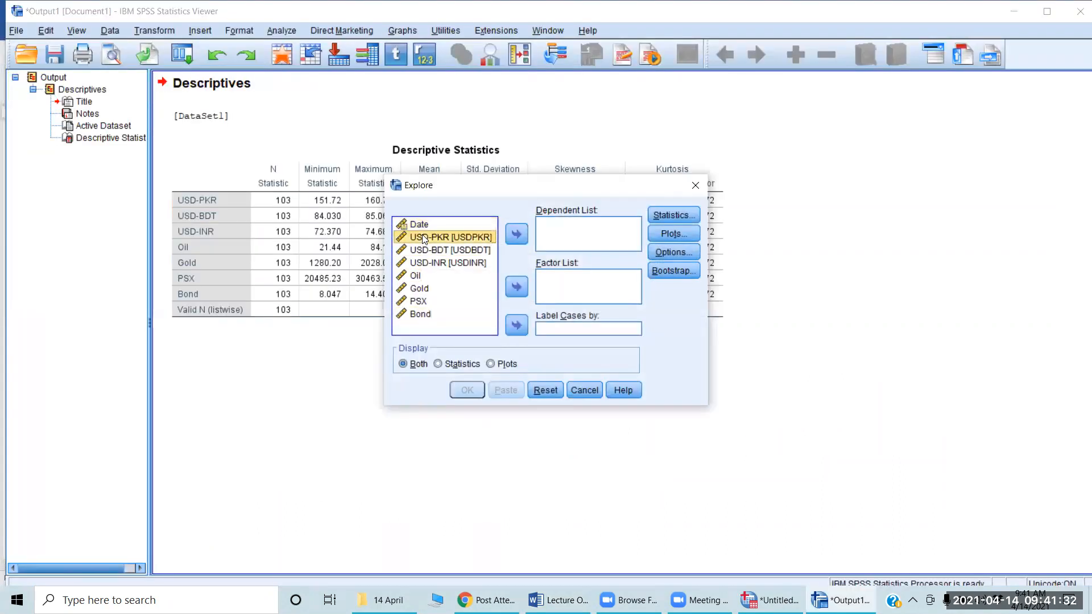
{"action": "key", "text": "shift+Down"}
{"action": "key", "text": "shift+Down"}
{"action": "key", "text": "shift+Down"}
{"action": "key", "text": "shift+Down"}
{"action": "key", "text": "shift+Down"}
{"action": "key", "text": "shift+Down"}
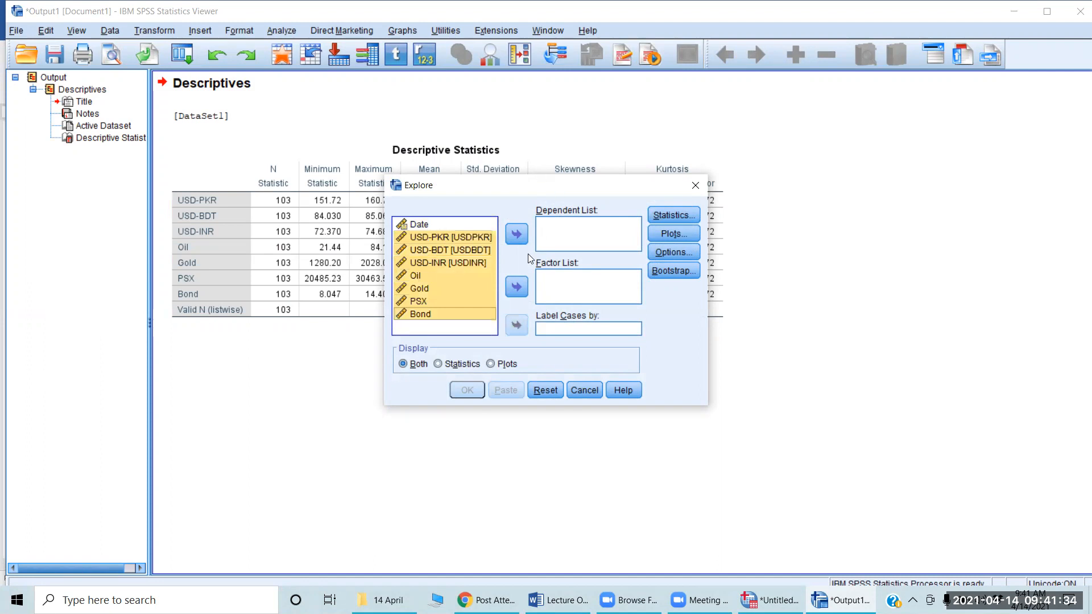
{"action": "left_click", "coordinate": [517, 234]}
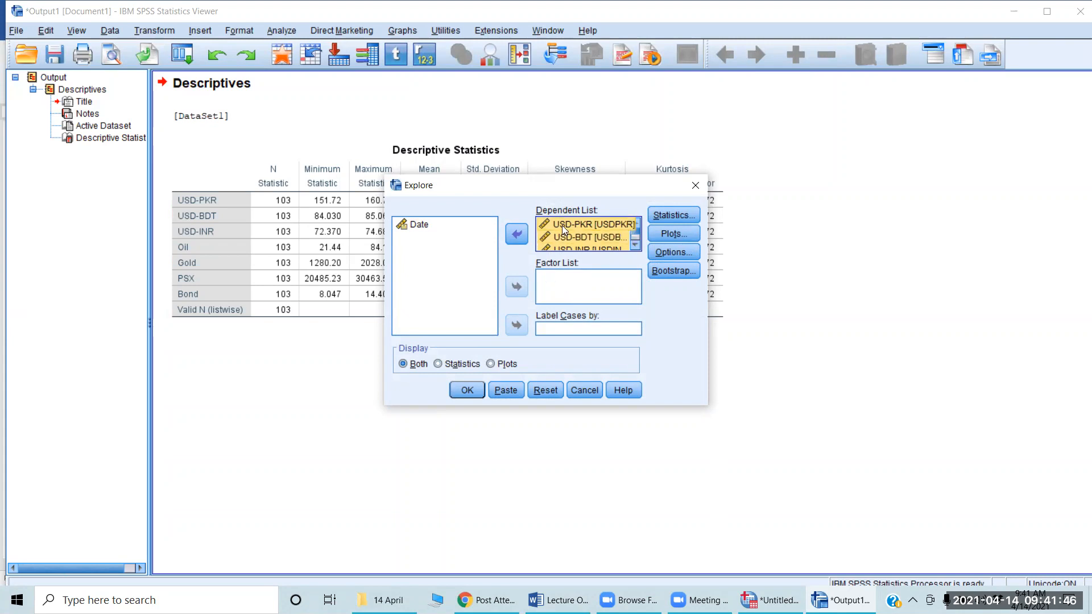
- Add outliers to the Explore statistics, keeping descriptives with the 95% confidence interval for the mean
{"action": "left_click", "coordinate": [672, 218]}
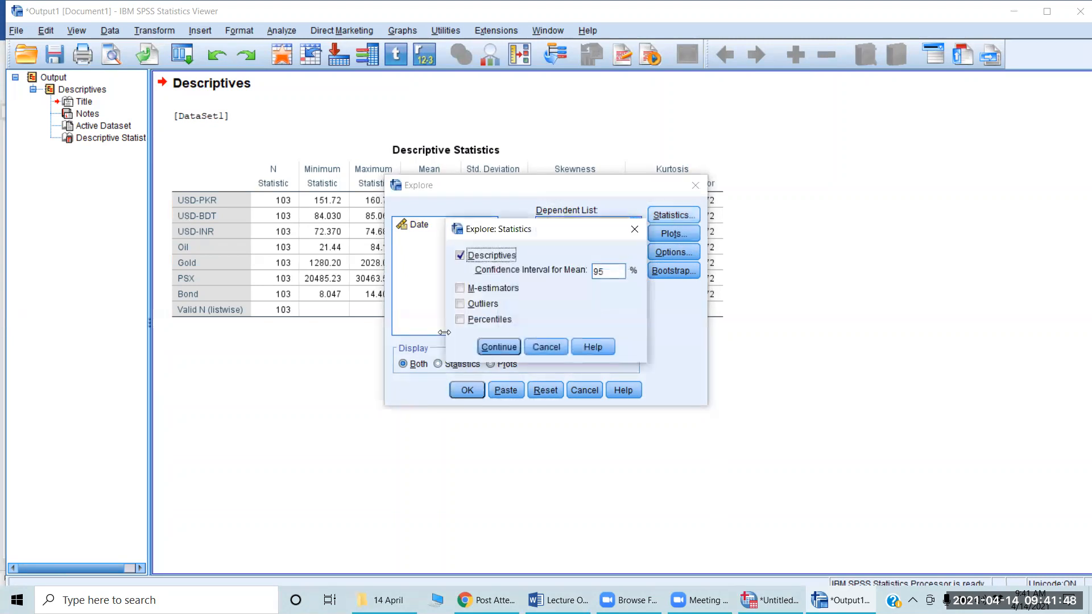
{"action": "left_click", "coordinate": [465, 305]}
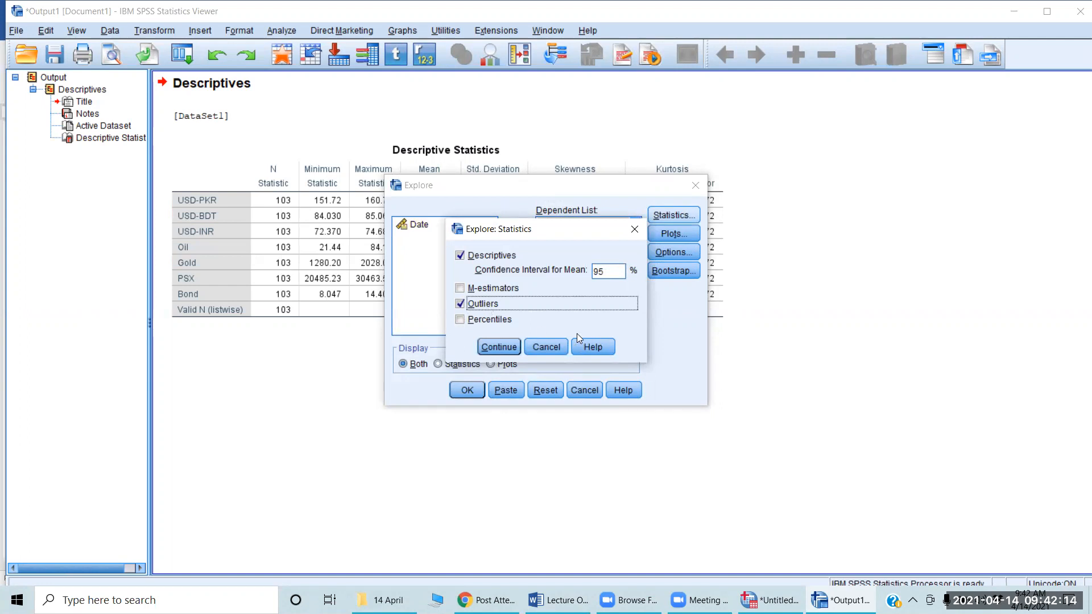
{"action": "left_click", "coordinate": [505, 347]}
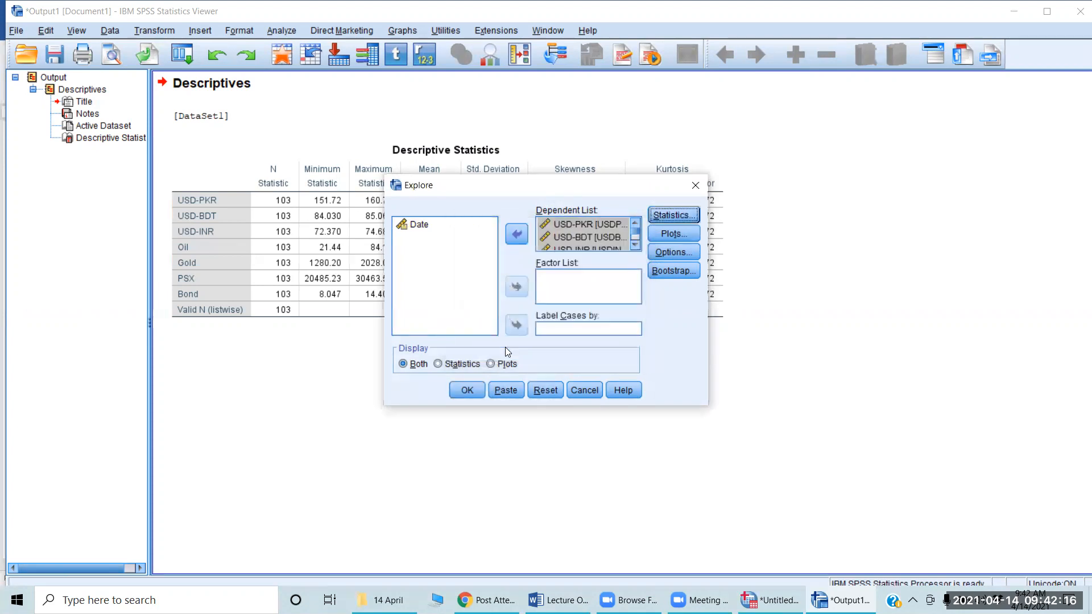
- Configure the Explore plots to include normality plots with tests and histograms, and leave out stem-and-leaf plots
{"action": "left_click", "coordinate": [679, 237]}
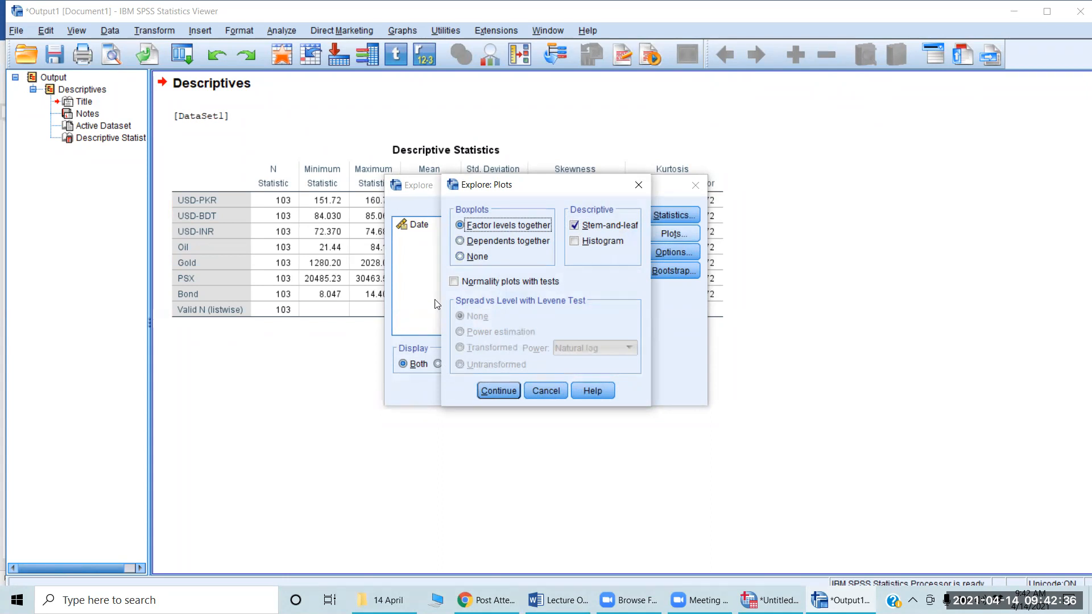
{"action": "left_click", "coordinate": [454, 282]}
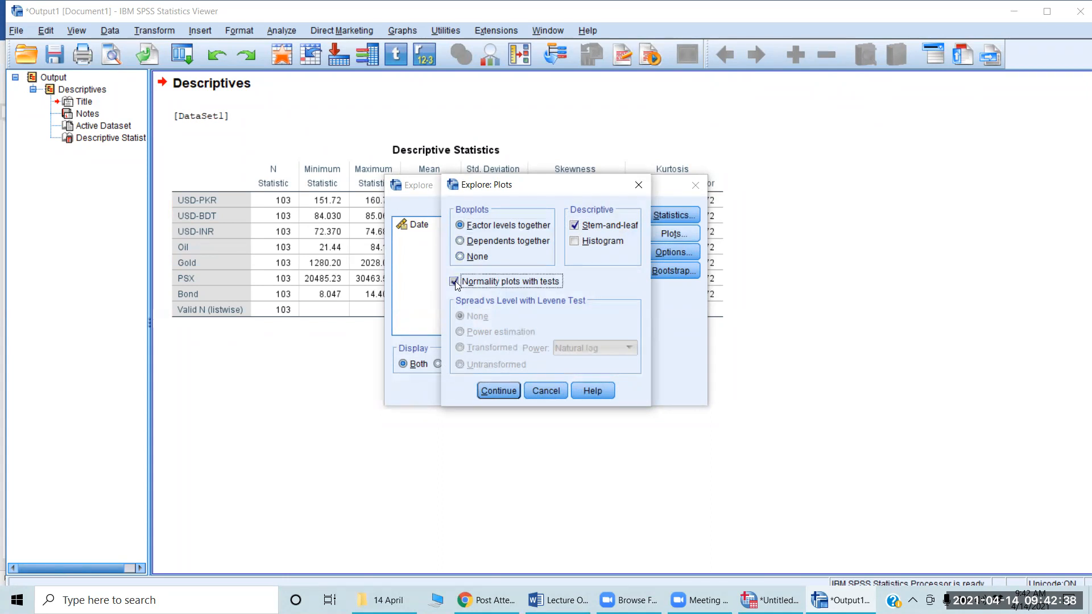
{"action": "left_click", "coordinate": [497, 391]}
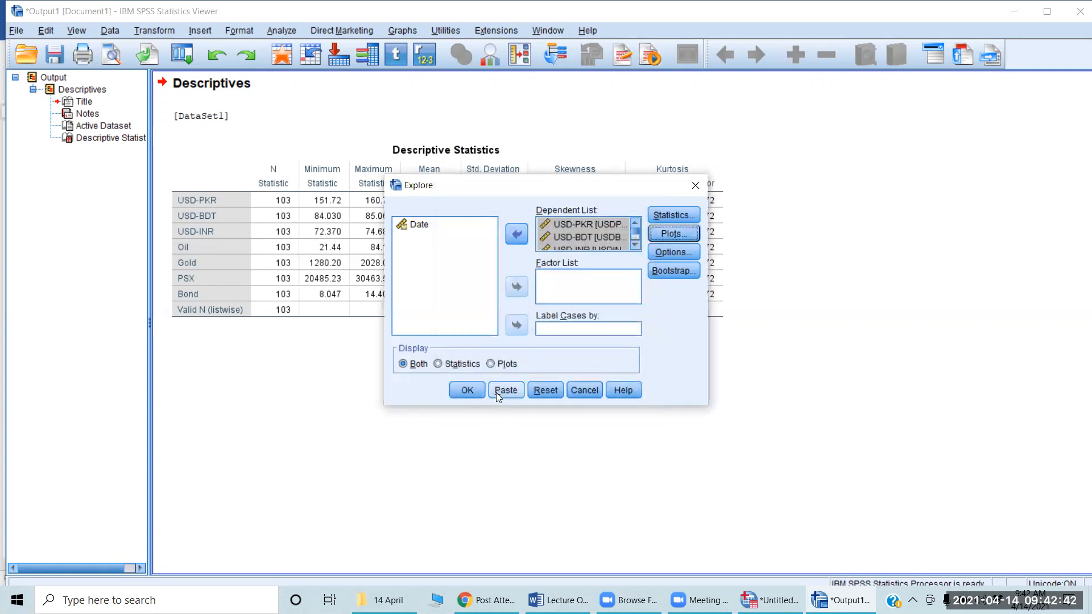
{"action": "left_click", "coordinate": [687, 235]}
{"action": "left_click", "coordinate": [575, 241]}
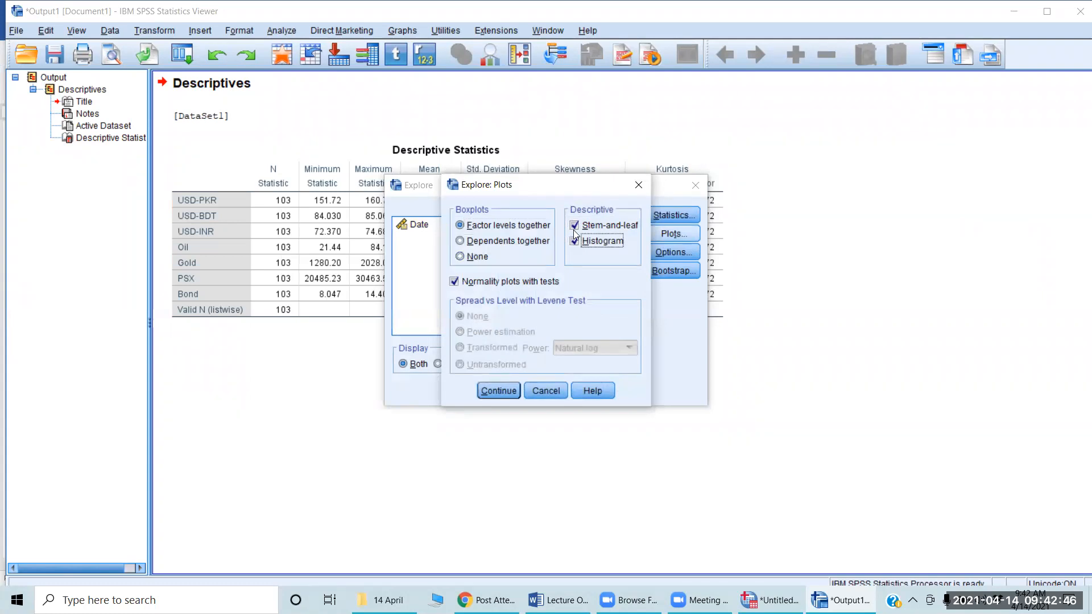
{"action": "left_click", "coordinate": [573, 227]}
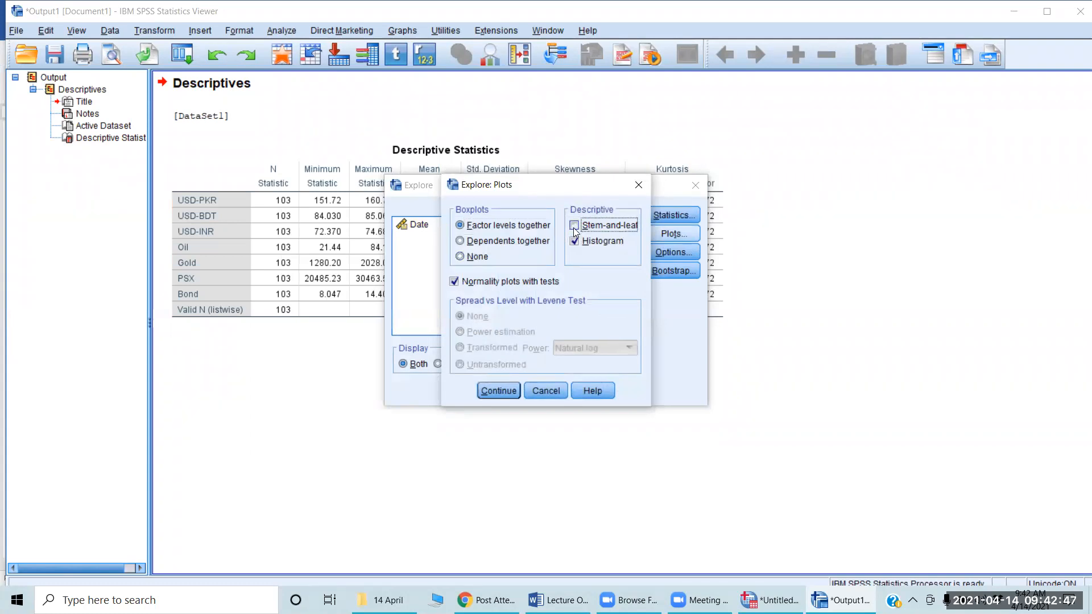
{"action": "left_click", "coordinate": [497, 393]}
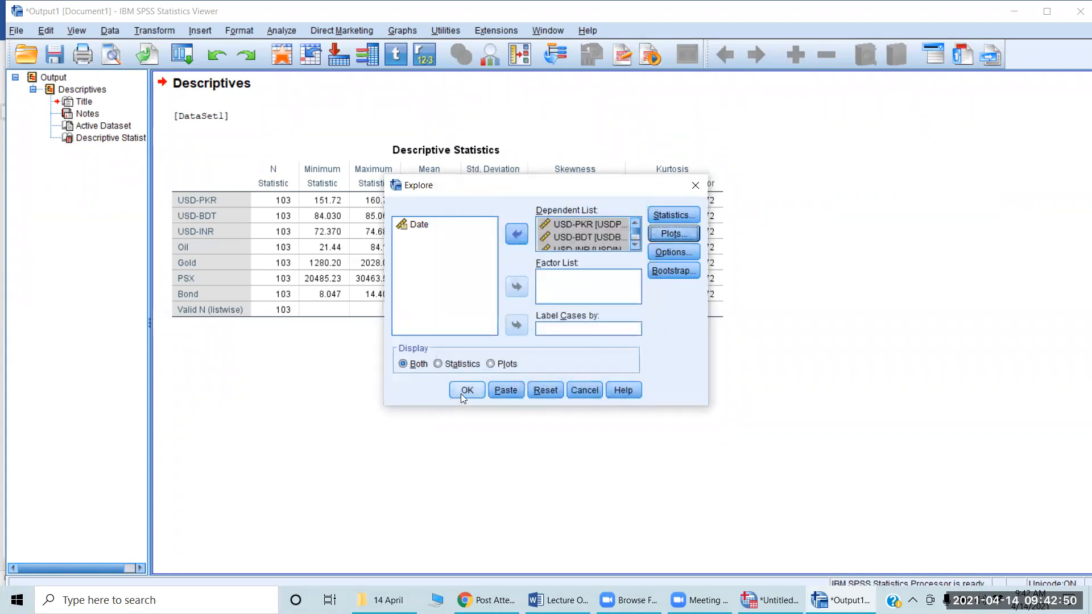
- Set the Explore display to both statistics and plots and run the analysis
{"action": "left_click", "coordinate": [490, 364]}
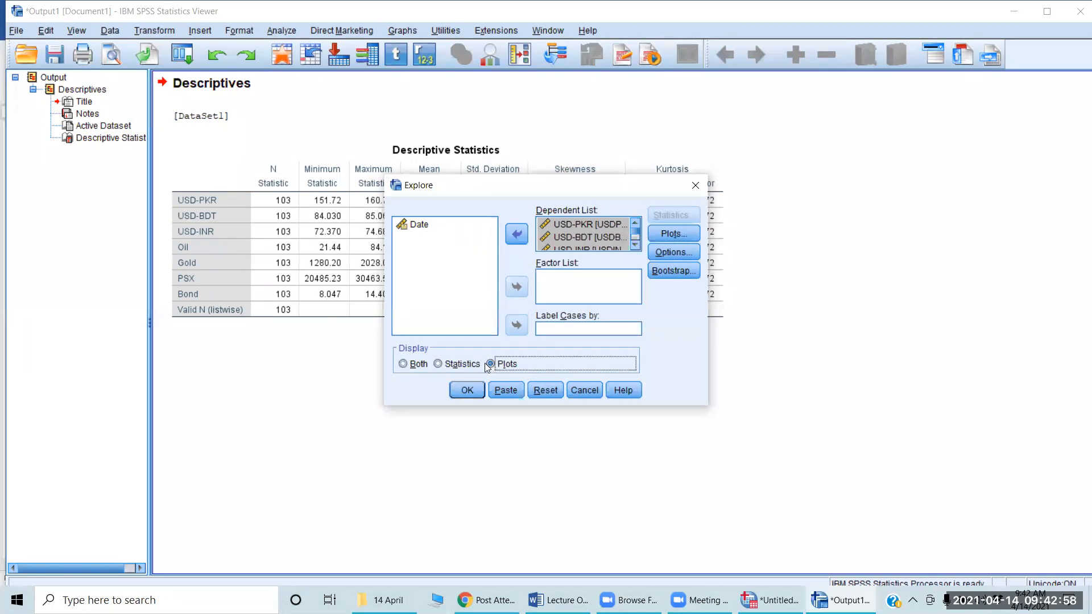
{"action": "left_click", "coordinate": [438, 364]}
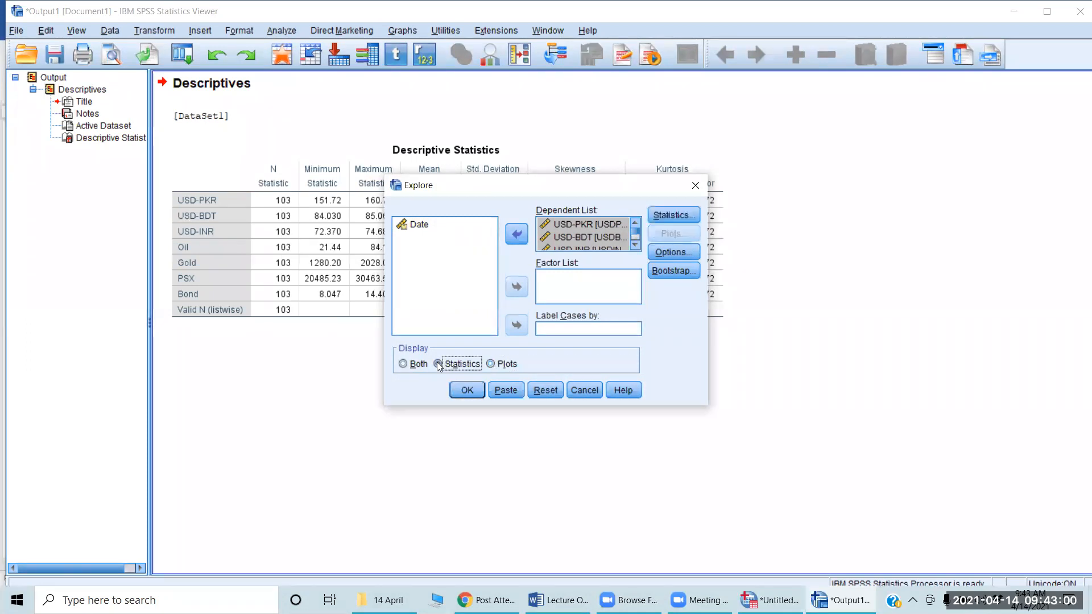
{"action": "left_click", "coordinate": [404, 364]}
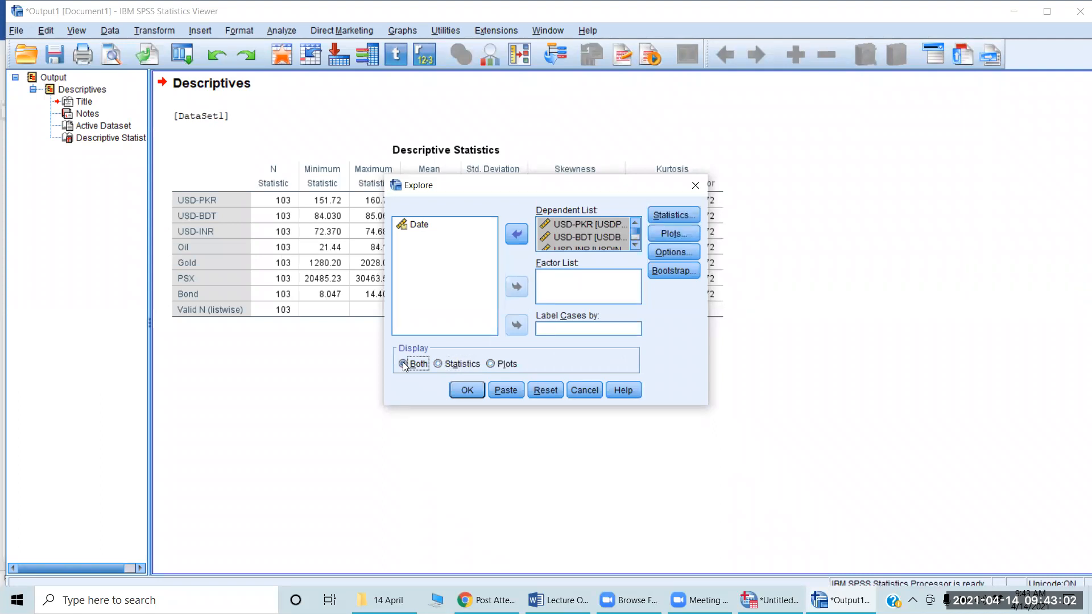
{"action": "left_click", "coordinate": [467, 390]}
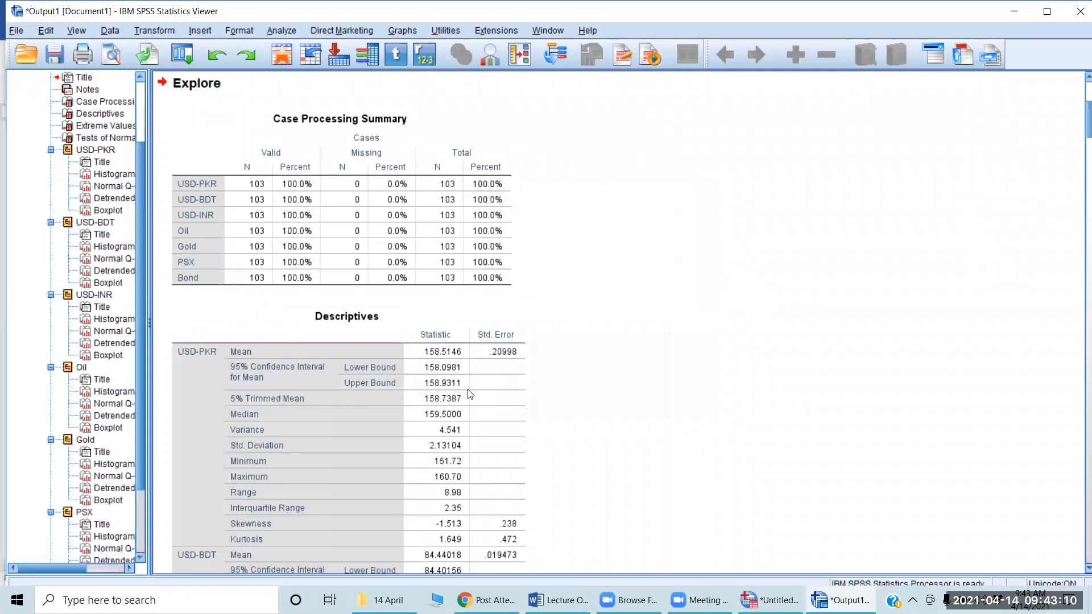
- Skim the Explore Descriptives table for all variables, then switch to the Lecture Outlines document in Word and read the kurtosis notes
{"action": "scroll", "coordinate": [470, 394], "scroll_direction": "down", "scroll_amount": 5}
{"action": "scroll", "coordinate": [470, 394], "scroll_direction": "down", "scroll_amount": 15}
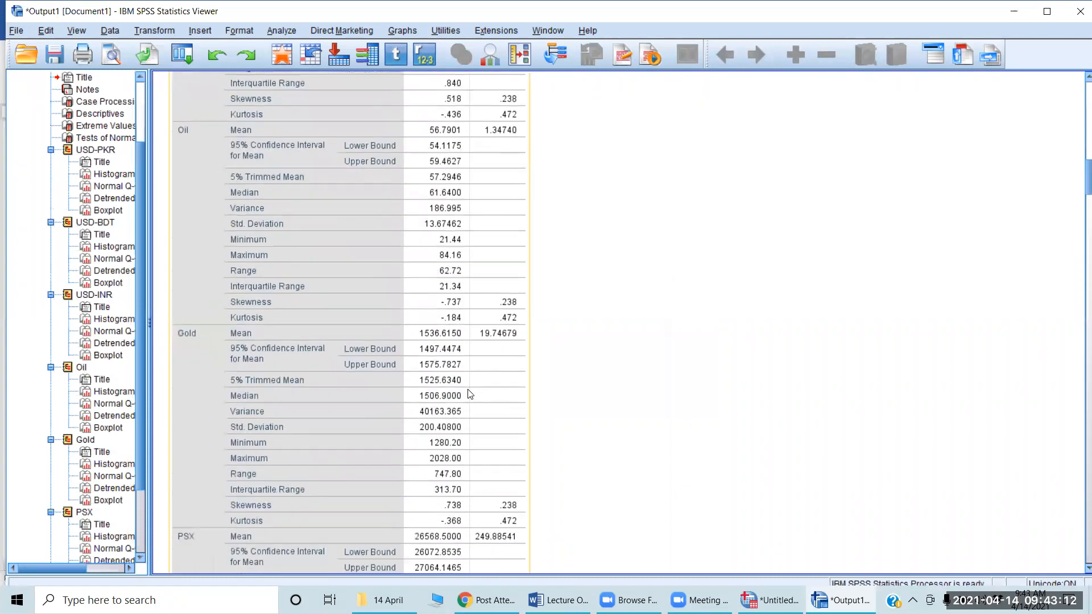
{"action": "scroll", "coordinate": [470, 394], "scroll_direction": "up", "scroll_amount": 12}
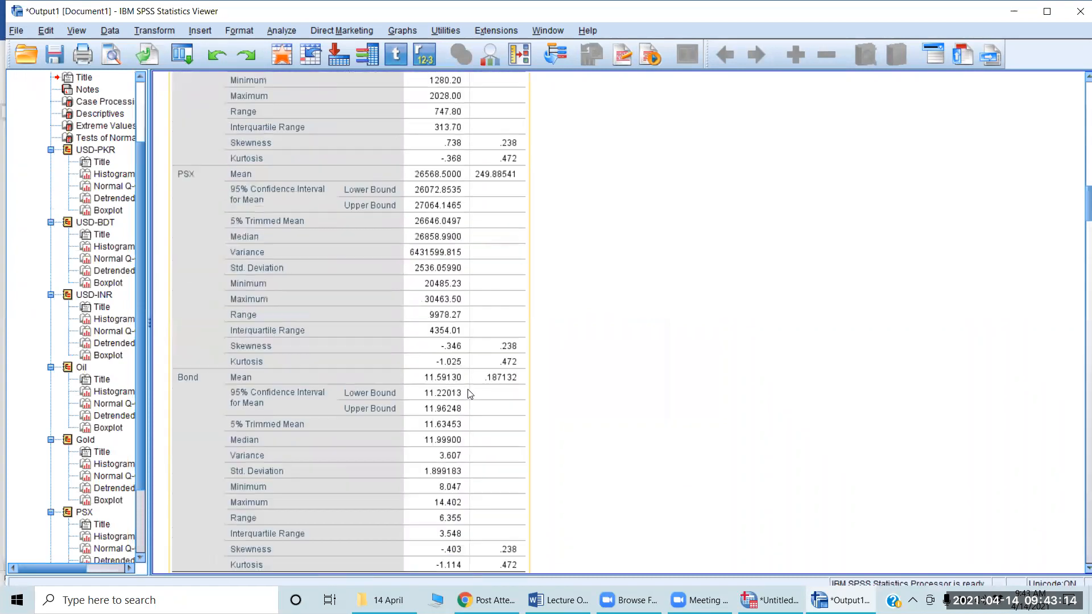
{"action": "scroll", "coordinate": [470, 394], "scroll_direction": "up", "scroll_amount": 12}
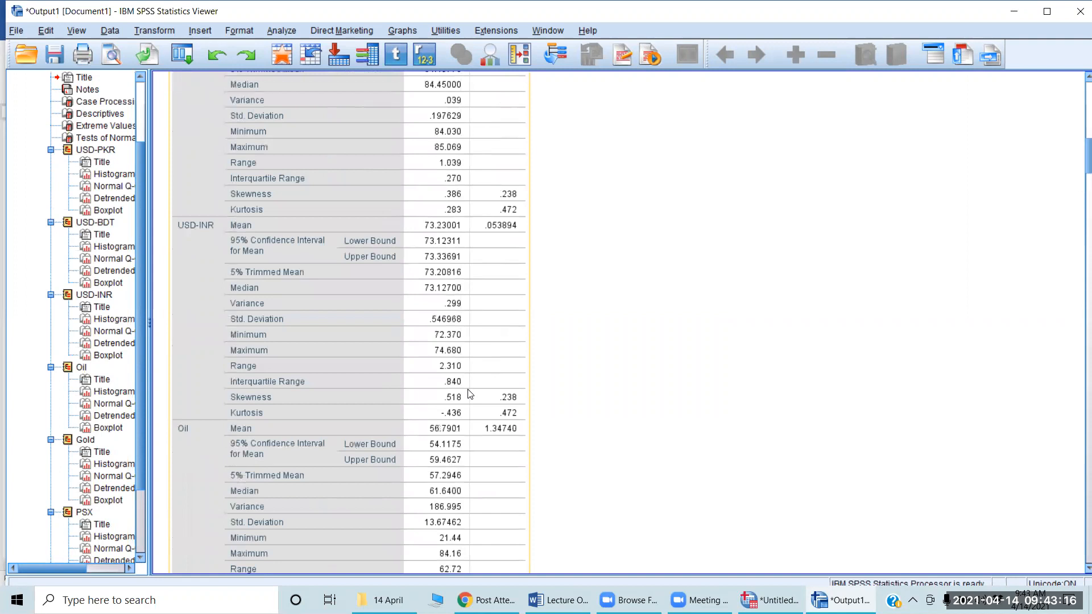
{"action": "scroll", "coordinate": [470, 394], "scroll_direction": "up", "scroll_amount": 1}
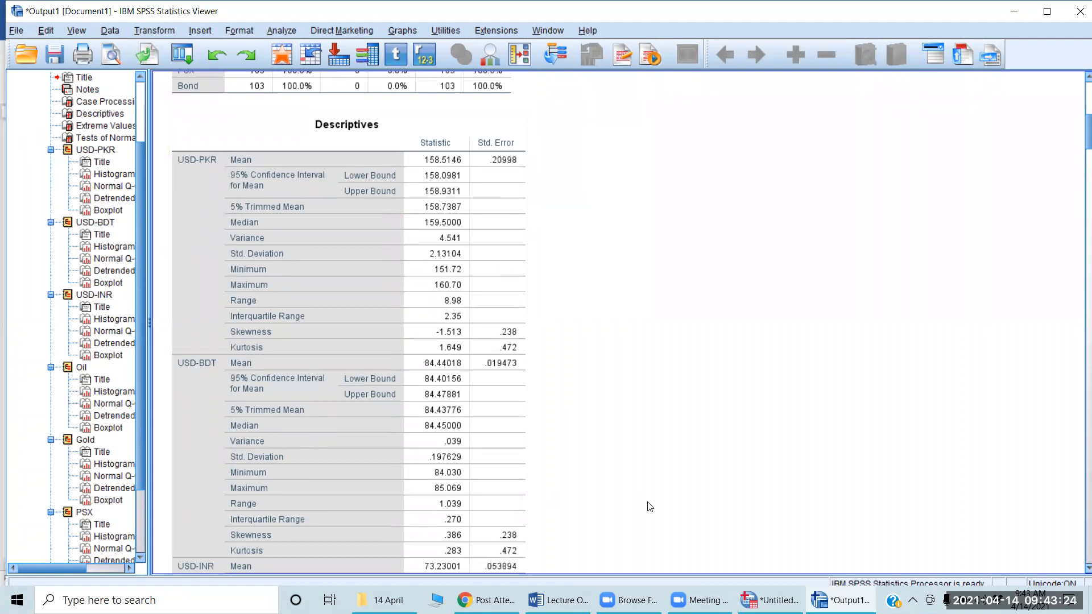
{"action": "left_click", "coordinate": [559, 600]}
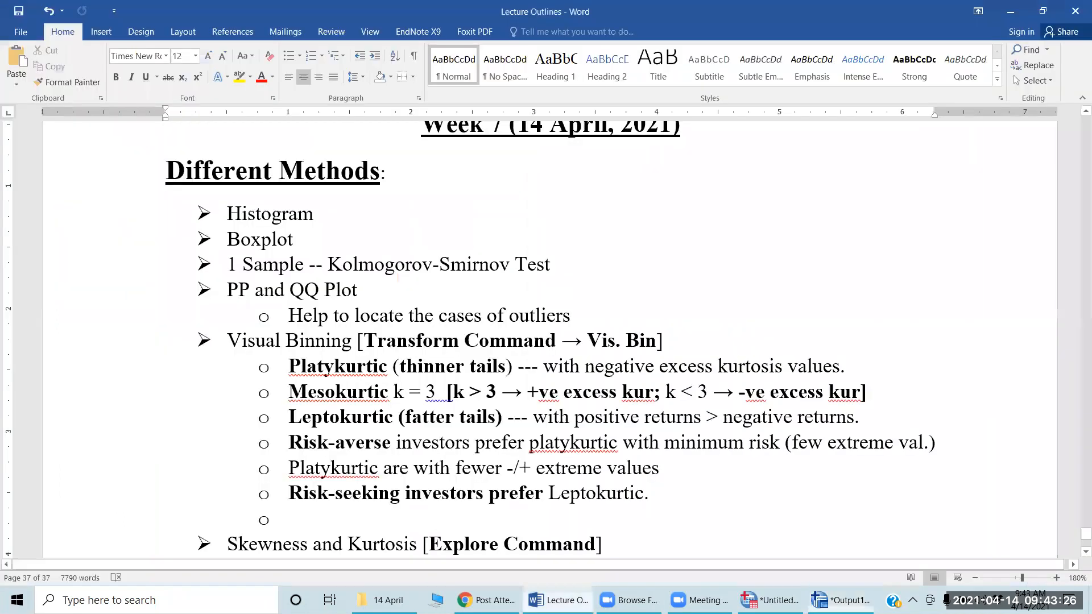
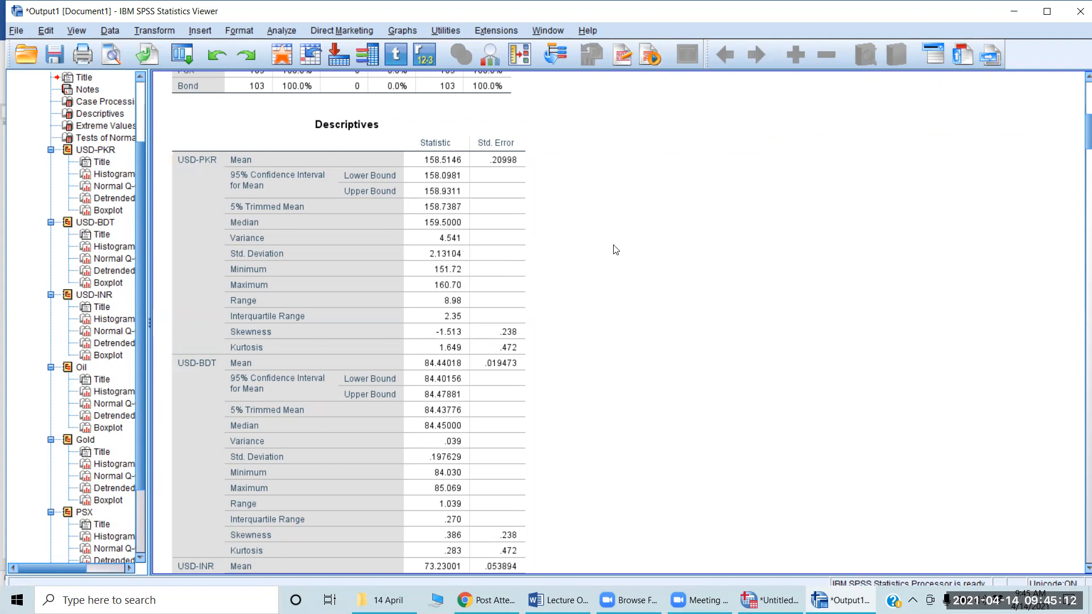
- Back in the SPSS output, examine the USD-PKR and USD-BDT descriptives, including means, confidence bounds, skewness and kurtosis
{"action": "left_click", "coordinate": [599, 267]}
{"action": "scroll", "coordinate": [599, 266], "scroll_direction": "down", "scroll_amount": 3}
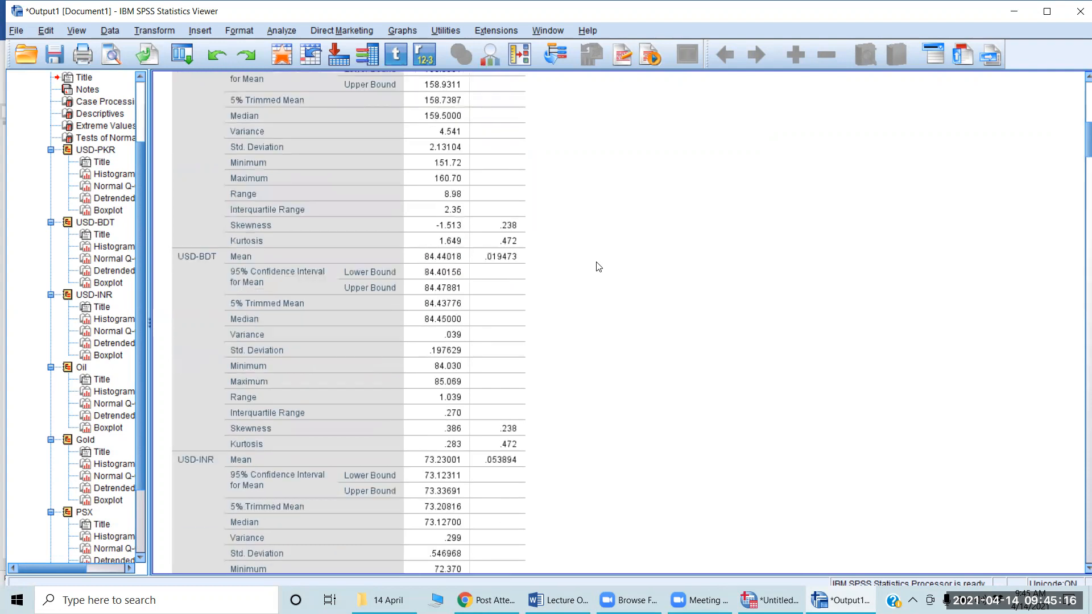
{"action": "left_click", "coordinate": [438, 263]}
{"action": "scroll", "coordinate": [646, 260], "scroll_direction": "down", "scroll_amount": 3}
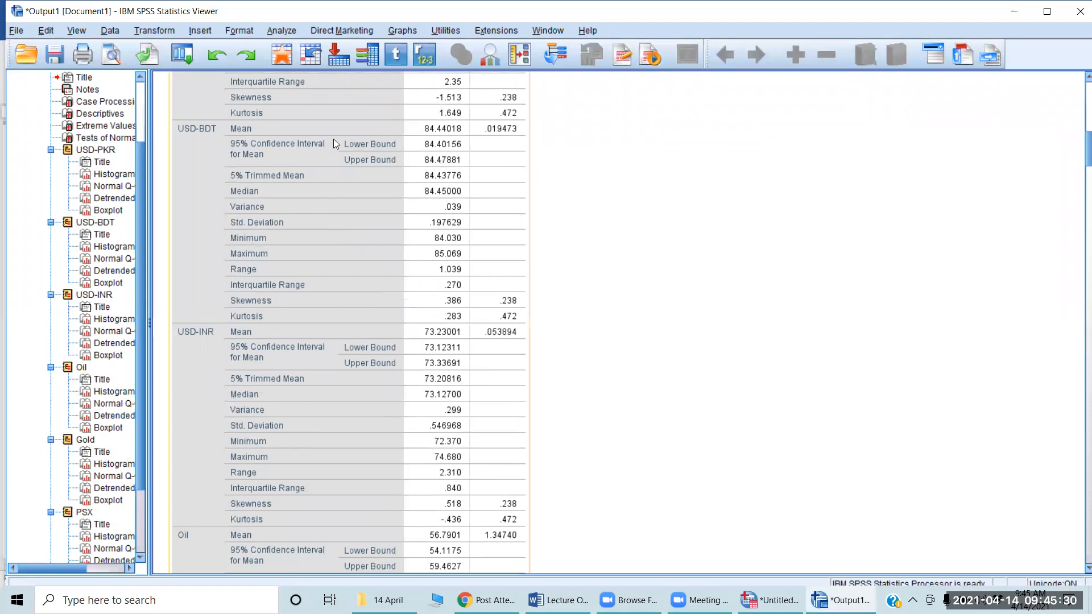
{"action": "scroll", "coordinate": [423, 239], "scroll_direction": "up", "scroll_amount": 2}
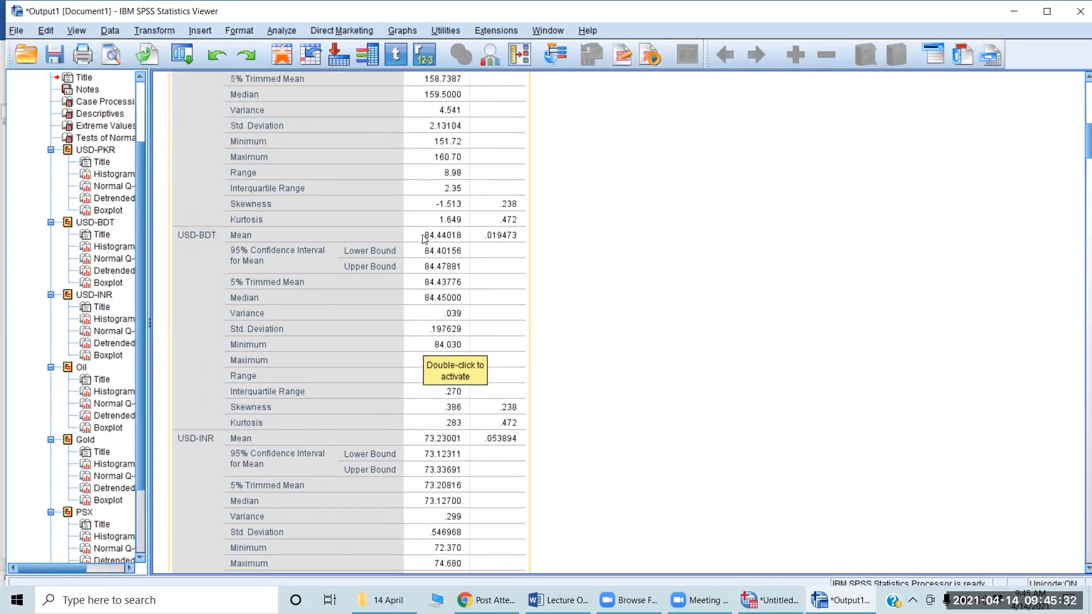
{"action": "scroll", "coordinate": [424, 239], "scroll_direction": "up", "scroll_amount": 3}
{"action": "scroll", "coordinate": [424, 239], "scroll_direction": "down", "scroll_amount": 1}
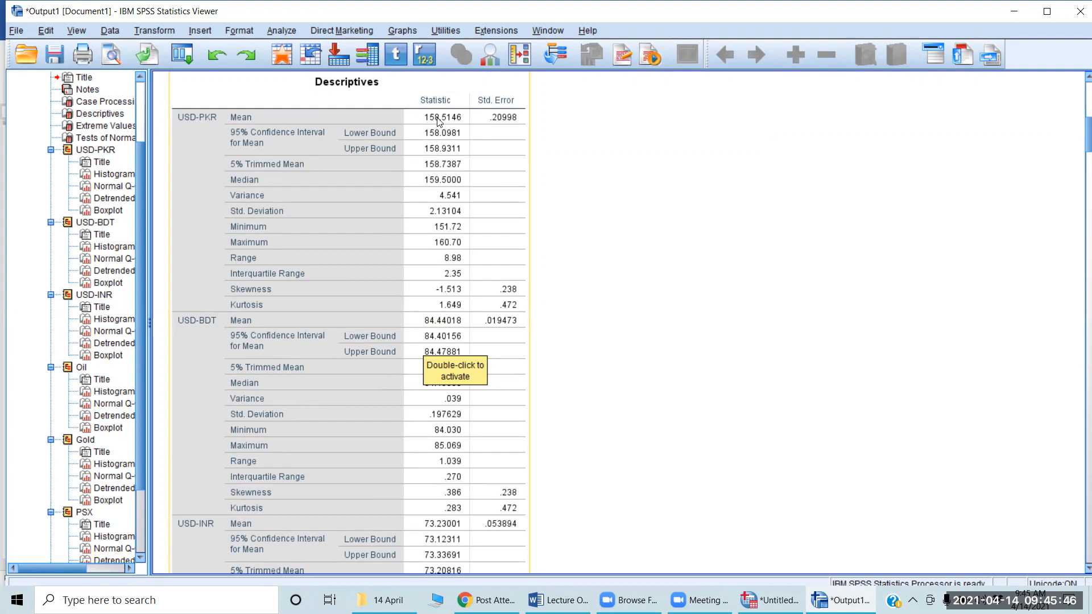
{"action": "scroll", "coordinate": [527, 232], "scroll_direction": "down", "scroll_amount": 1}
{"action": "scroll", "coordinate": [527, 232], "scroll_direction": "down", "scroll_amount": 5}
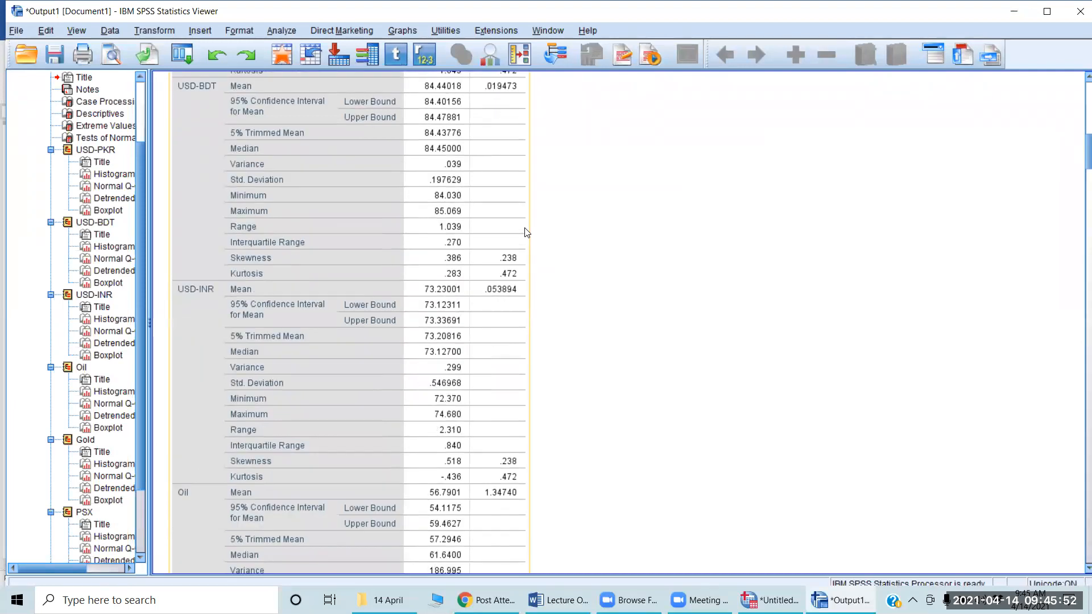
{"action": "scroll", "coordinate": [527, 232], "scroll_direction": "down", "scroll_amount": 2}
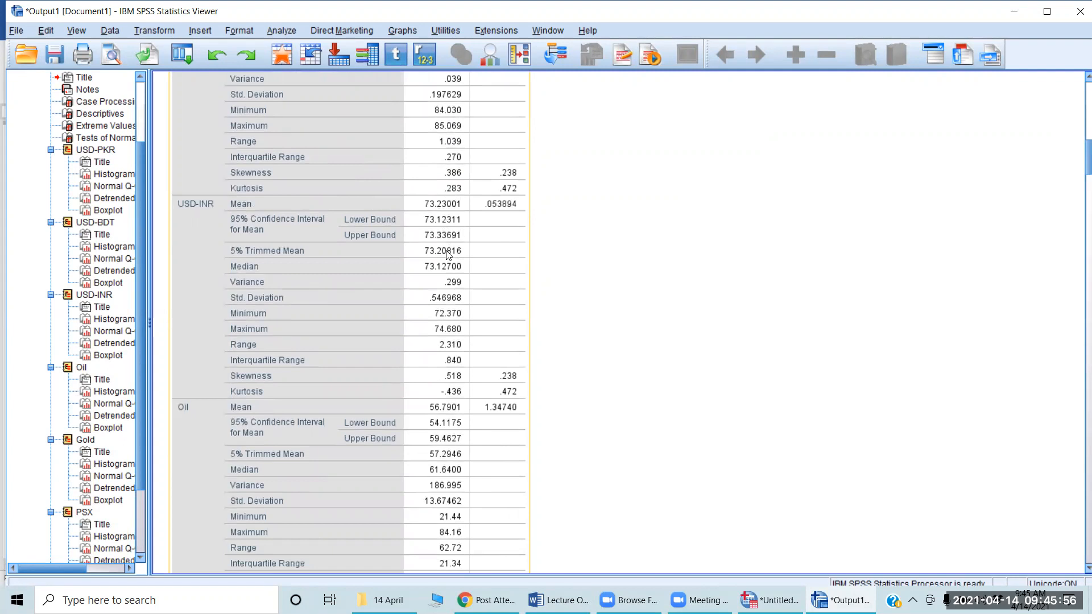
- Examine the skewness, kurtosis and other descriptives of USD-INR, Oil, Gold, PSX and Bond
{"action": "left_click", "coordinate": [586, 321]}
{"action": "scroll", "coordinate": [586, 321], "scroll_direction": "down", "scroll_amount": 2}
{"action": "scroll", "coordinate": [585, 321], "scroll_direction": "down", "scroll_amount": 1}
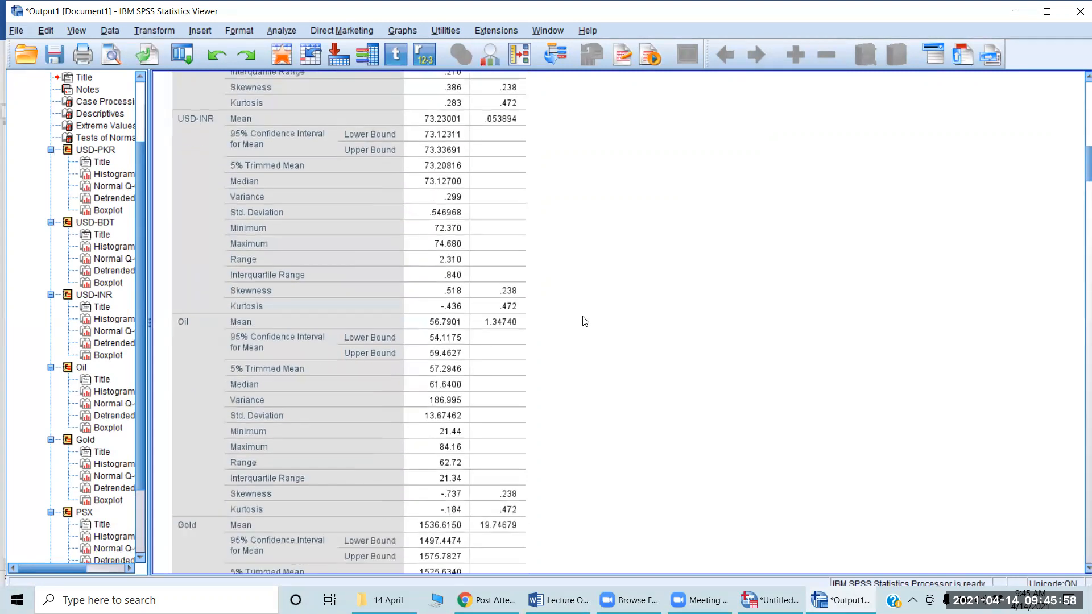
{"action": "left_click", "coordinate": [515, 340]}
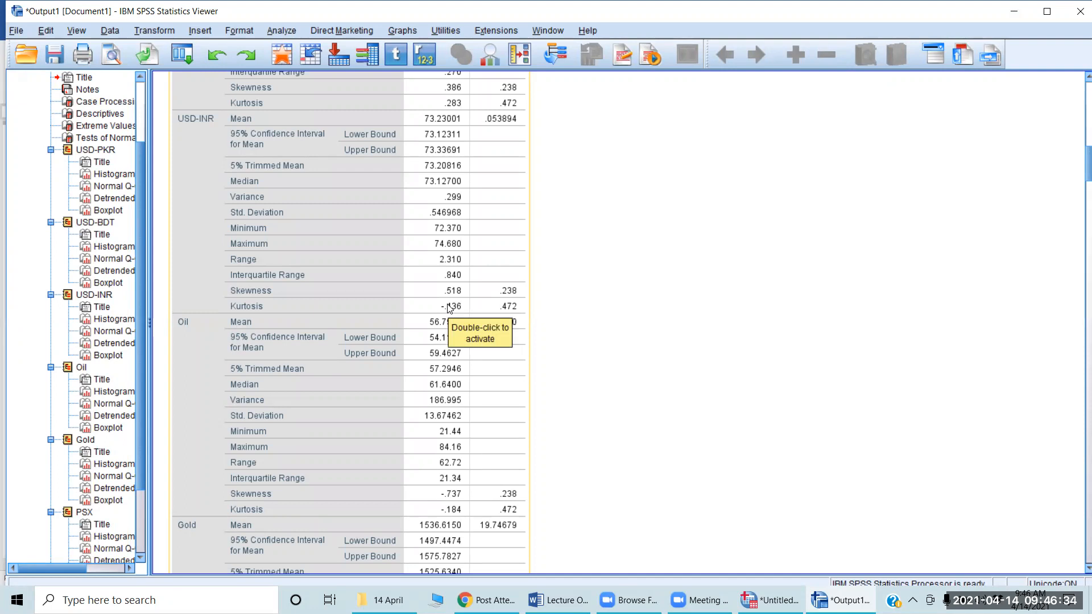
{"action": "scroll", "coordinate": [600, 302], "scroll_direction": "down", "scroll_amount": 3}
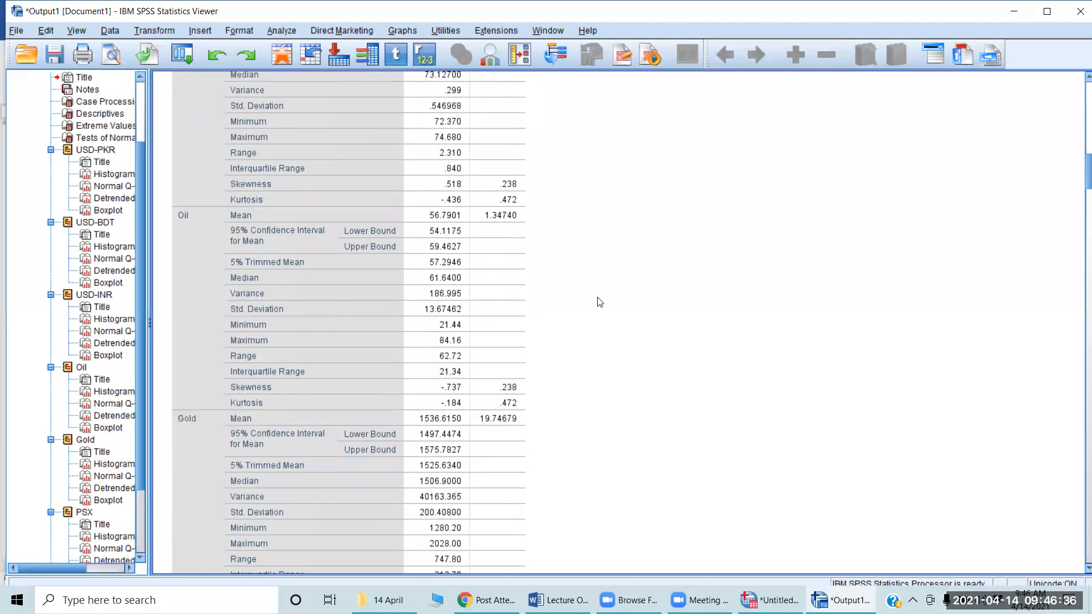
{"action": "scroll", "coordinate": [600, 302], "scroll_direction": "down", "scroll_amount": 2}
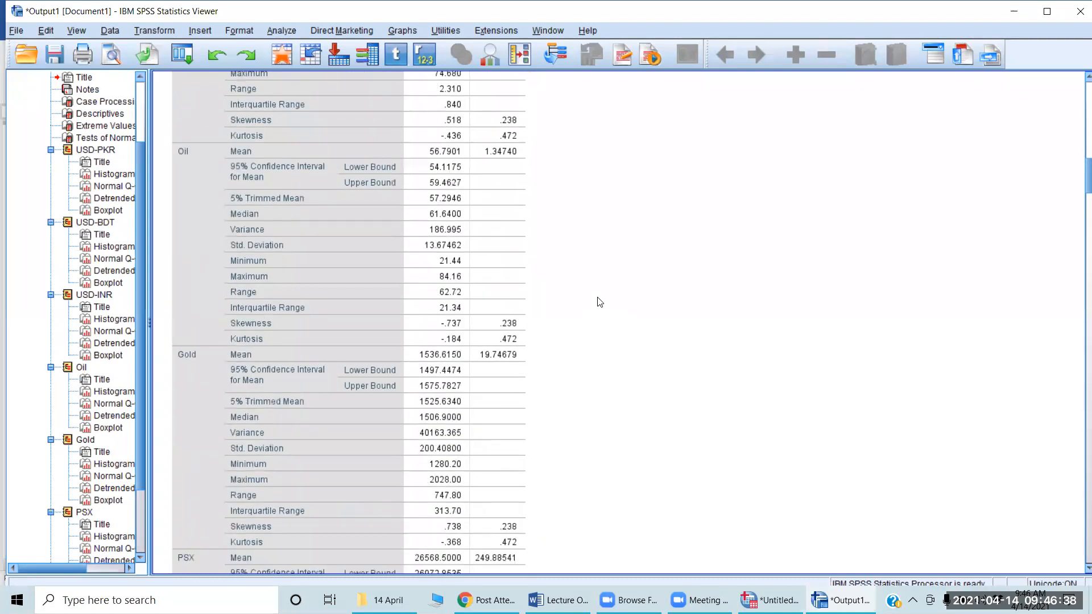
{"action": "scroll", "coordinate": [600, 302], "scroll_direction": "down", "scroll_amount": 1}
{"action": "scroll", "coordinate": [418, 341], "scroll_direction": "down", "scroll_amount": 10}
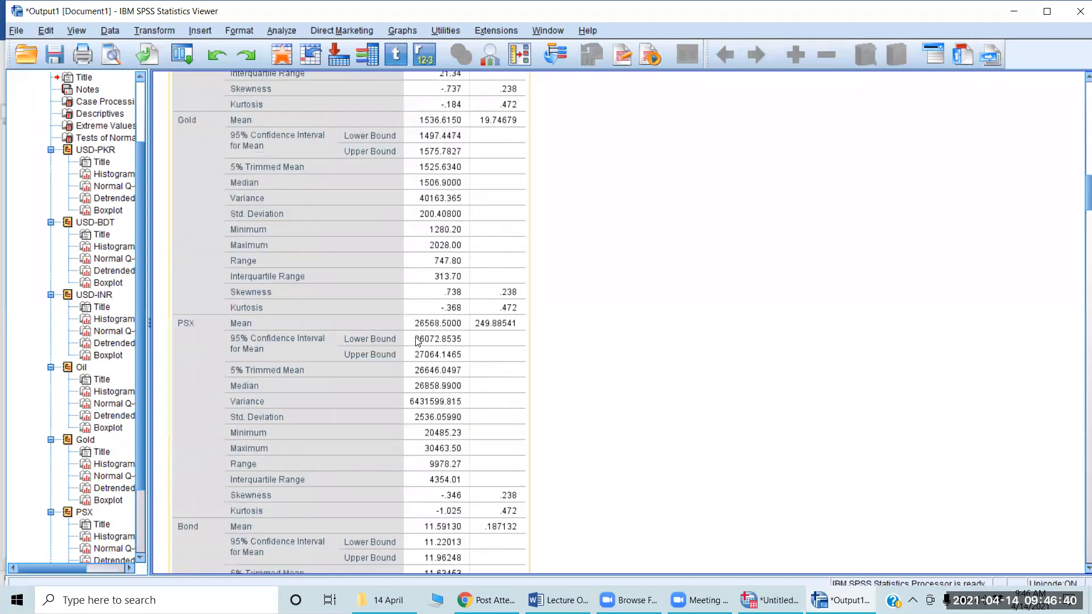
{"action": "scroll", "coordinate": [418, 341], "scroll_direction": "up", "scroll_amount": 10}
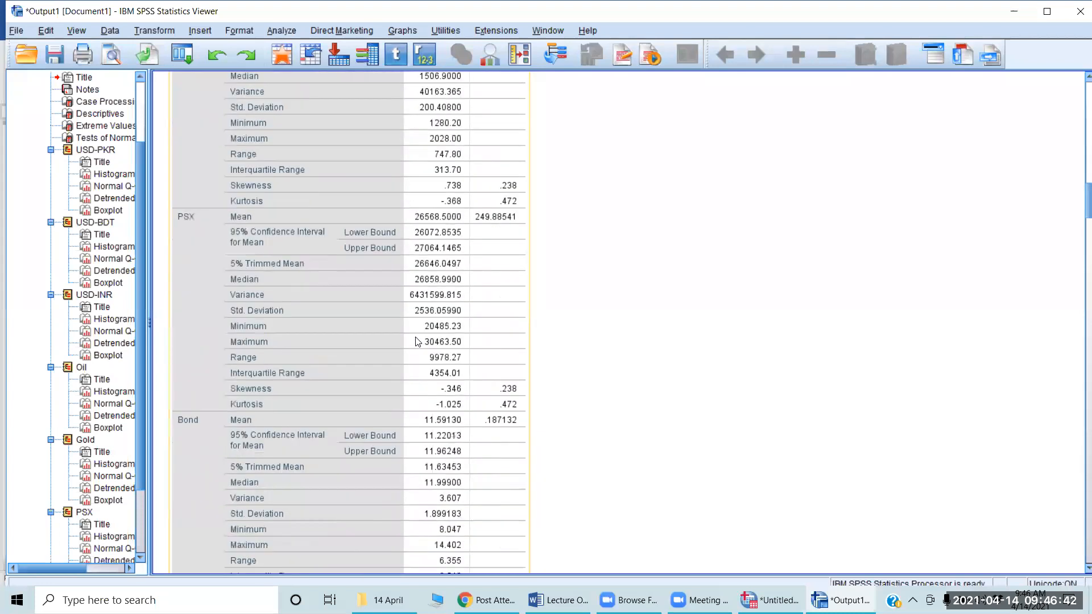
- Review the Extreme Values table for the highest and lowest cases of each variable, from USD-PKR to Bond
{"action": "scroll", "coordinate": [418, 341], "scroll_direction": "down", "scroll_amount": 15}
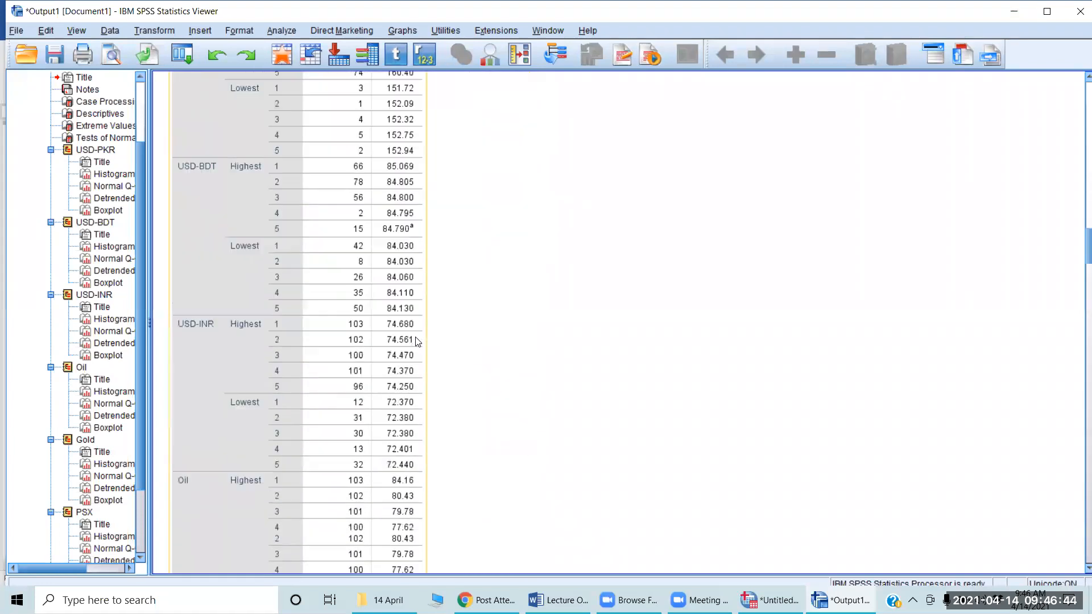
{"action": "scroll", "coordinate": [418, 341], "scroll_direction": "down", "scroll_amount": 5}
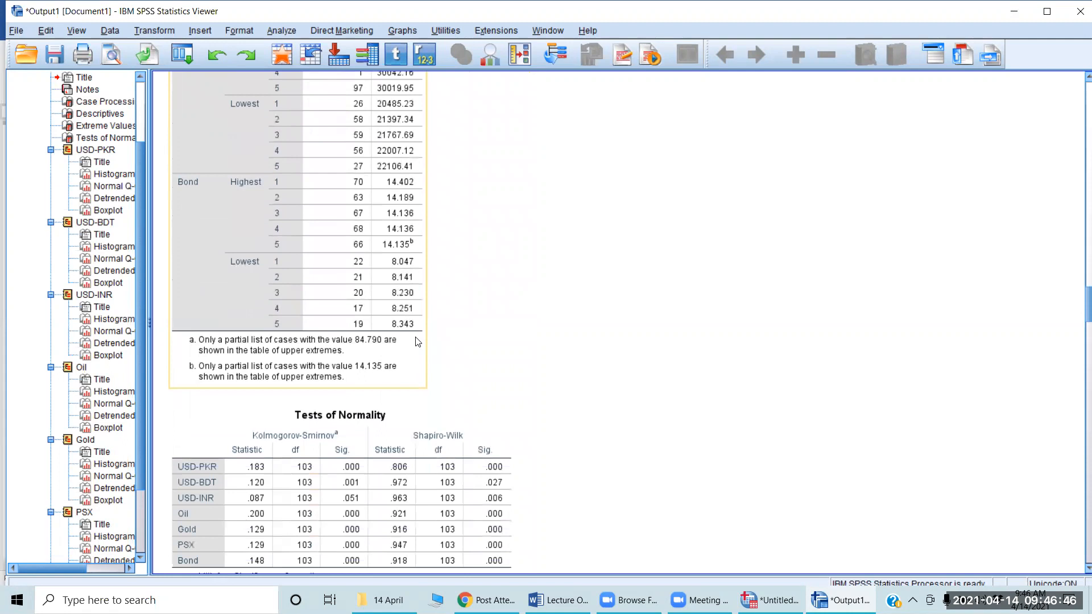
{"action": "scroll", "coordinate": [418, 341], "scroll_direction": "up", "scroll_amount": 15}
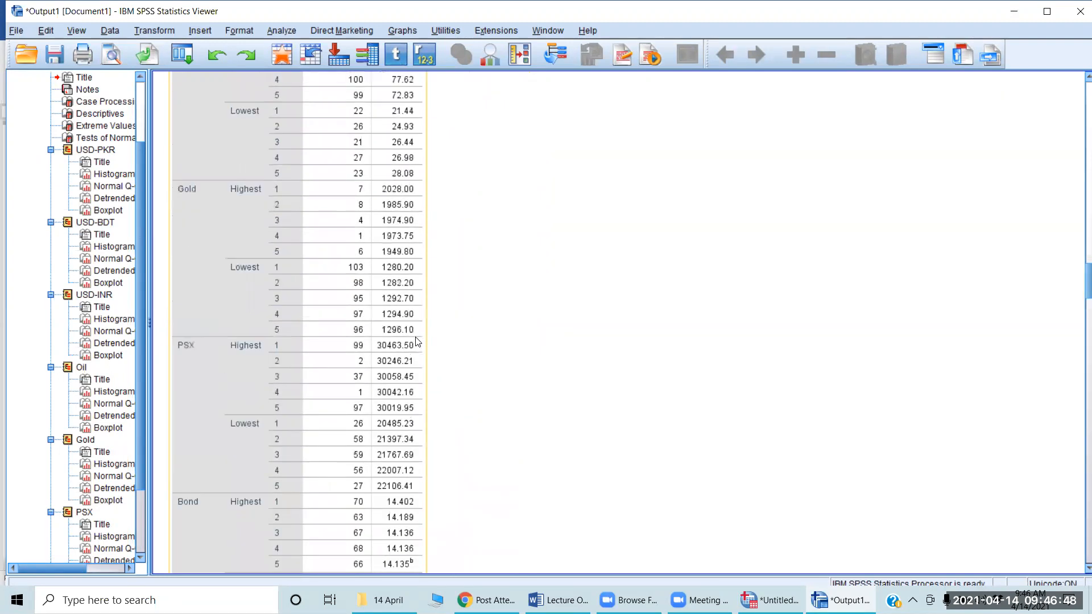
{"action": "scroll", "coordinate": [418, 341], "scroll_direction": "up", "scroll_amount": 1}
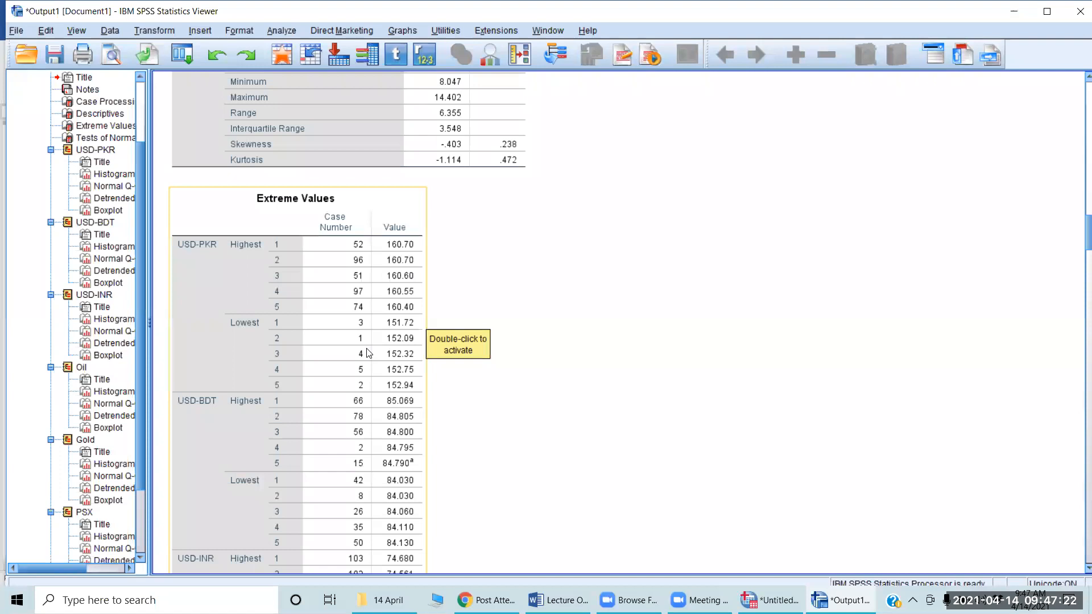
{"action": "scroll", "coordinate": [369, 352], "scroll_direction": "down", "scroll_amount": 1}
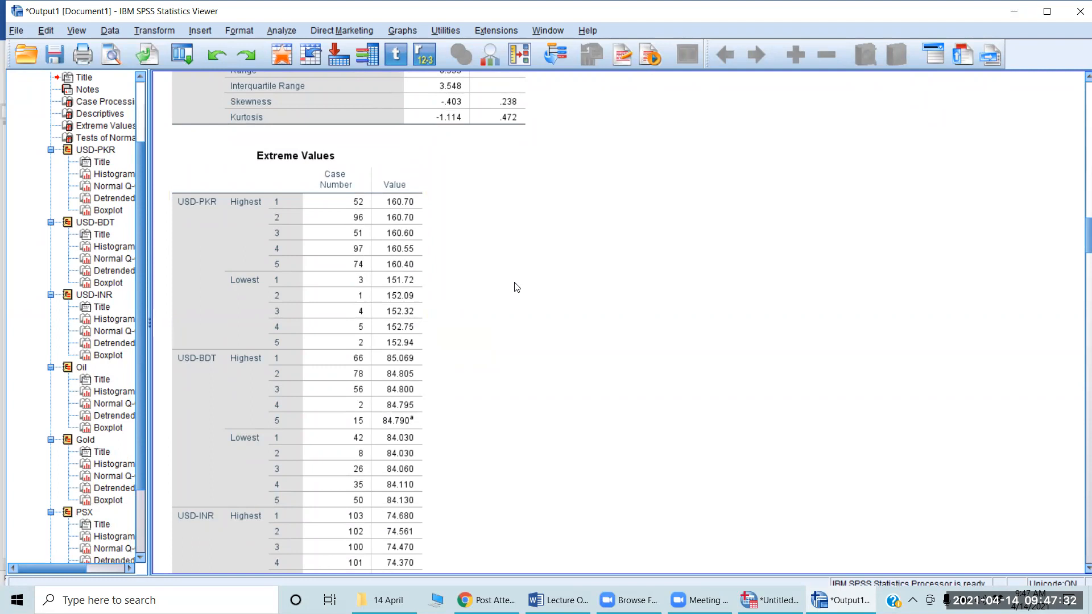
{"action": "scroll", "coordinate": [516, 287], "scroll_direction": "down", "scroll_amount": 3}
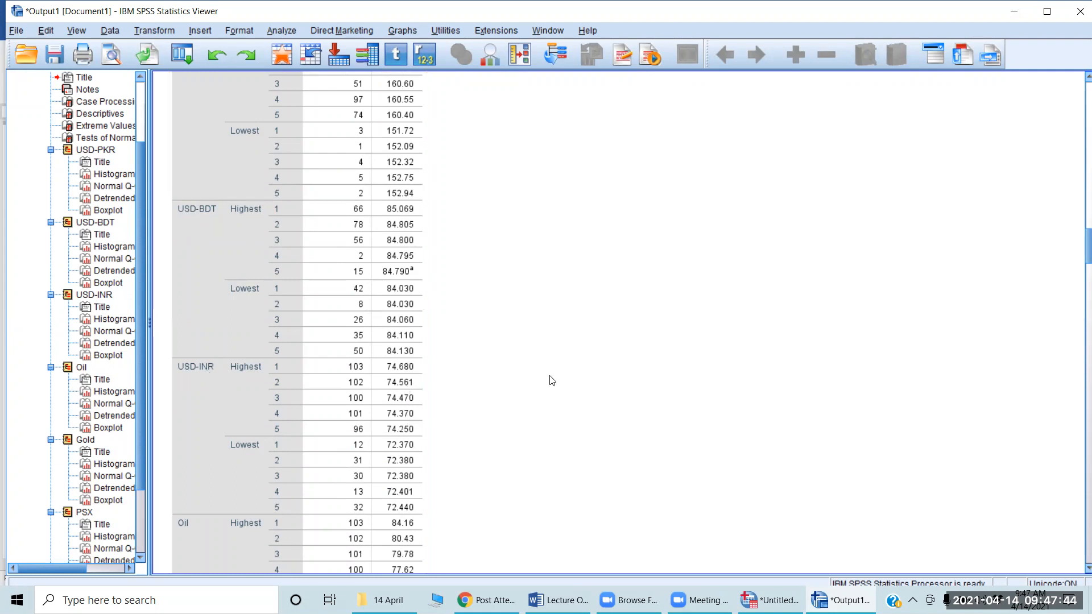
{"action": "scroll", "coordinate": [552, 380], "scroll_direction": "down", "scroll_amount": 15}
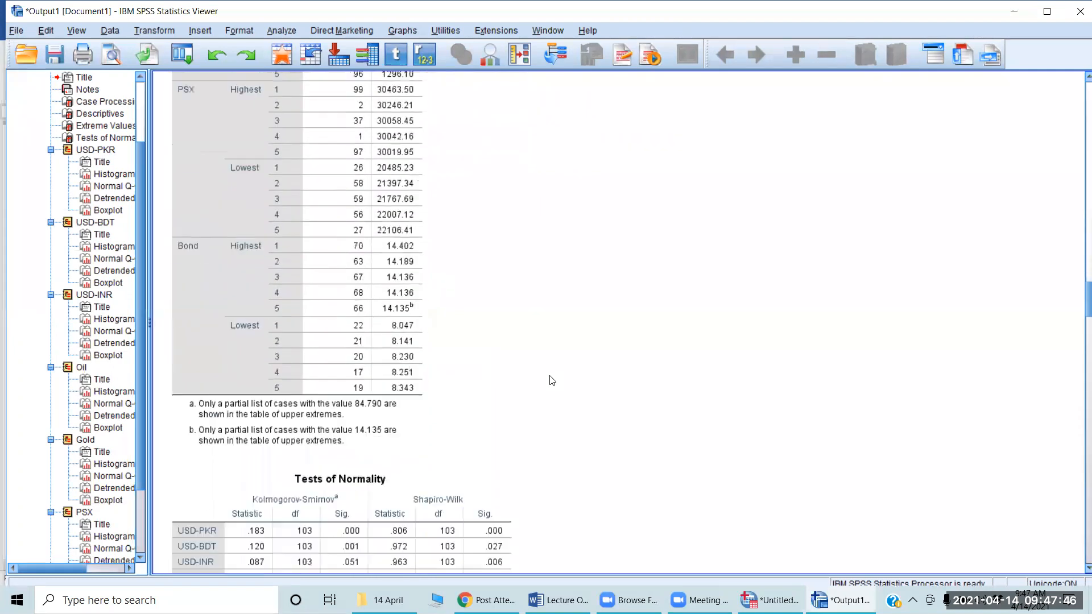
- Examine the Kolmogorov-Smirnov and Shapiro-Wilk significance values in the Tests of Normality table for all seven variables
{"action": "scroll", "coordinate": [551, 380], "scroll_direction": "down", "scroll_amount": 8}
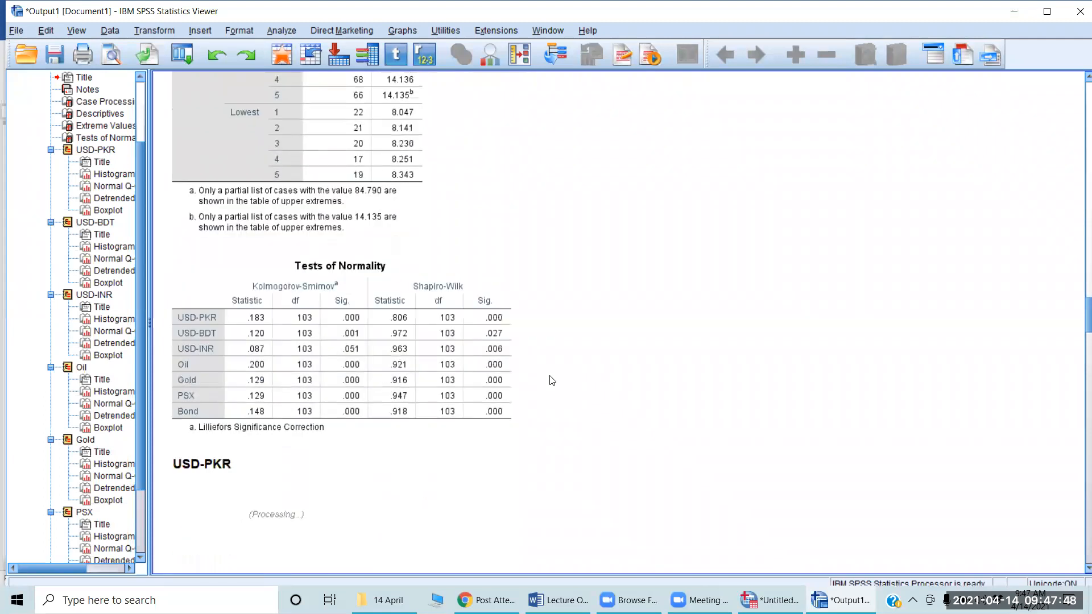
{"action": "scroll", "coordinate": [552, 381], "scroll_direction": "down", "scroll_amount": 1}
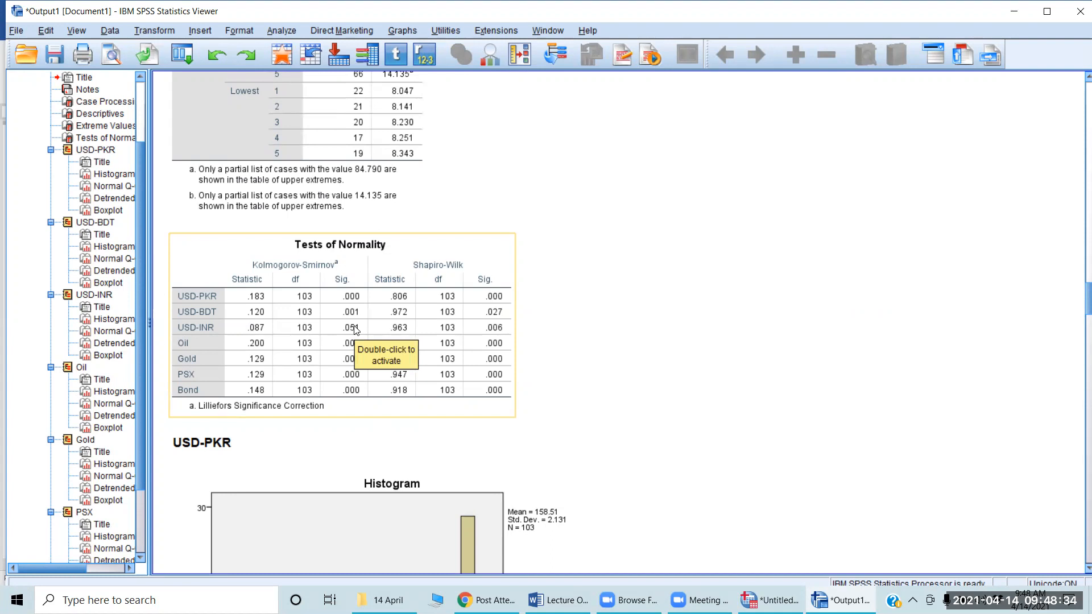
{"action": "scroll", "coordinate": [354, 329], "scroll_direction": "down", "scroll_amount": 3}
{"action": "scroll", "coordinate": [356, 330], "scroll_direction": "down", "scroll_amount": 3}
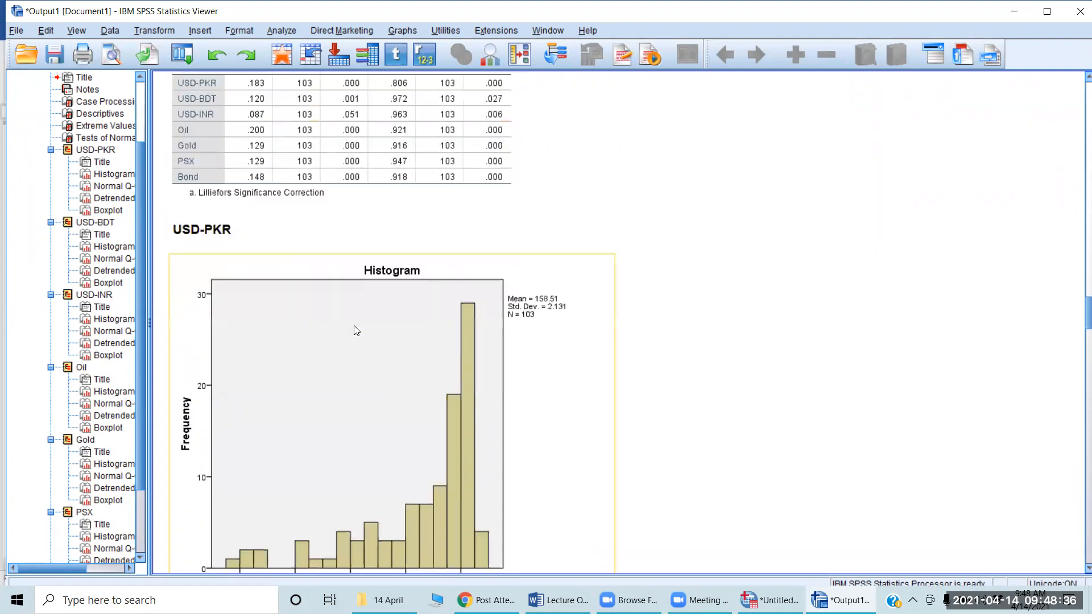
{"action": "scroll", "coordinate": [357, 330], "scroll_direction": "up", "scroll_amount": 4}
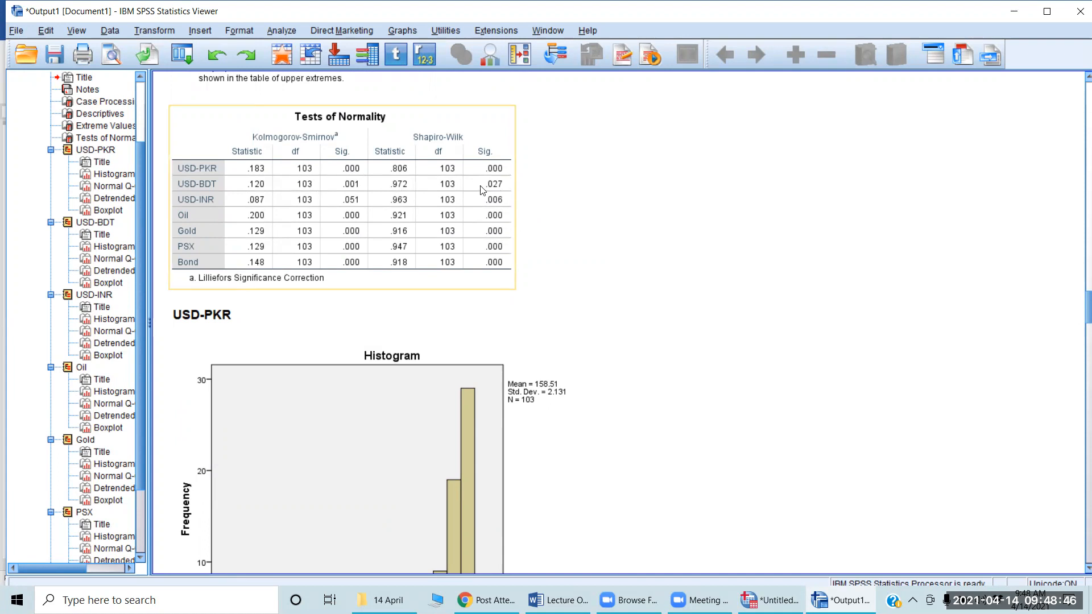
- Inspect the shape of the USD-PKR histogram for skewness
{"action": "scroll", "coordinate": [562, 213], "scroll_direction": "down", "scroll_amount": 5}
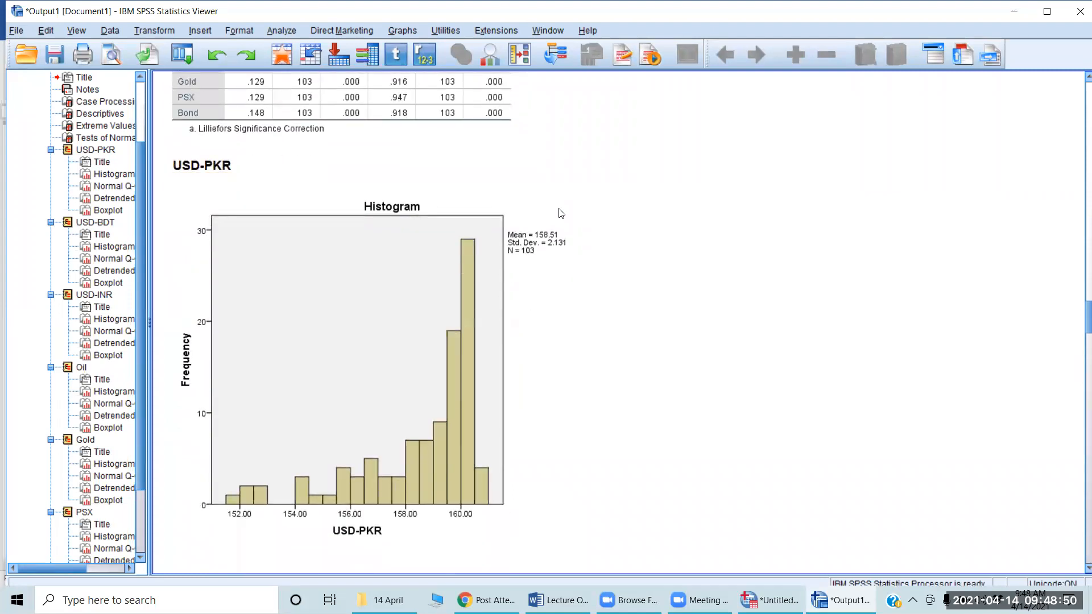
{"action": "scroll", "coordinate": [561, 213], "scroll_direction": "down", "scroll_amount": 3}
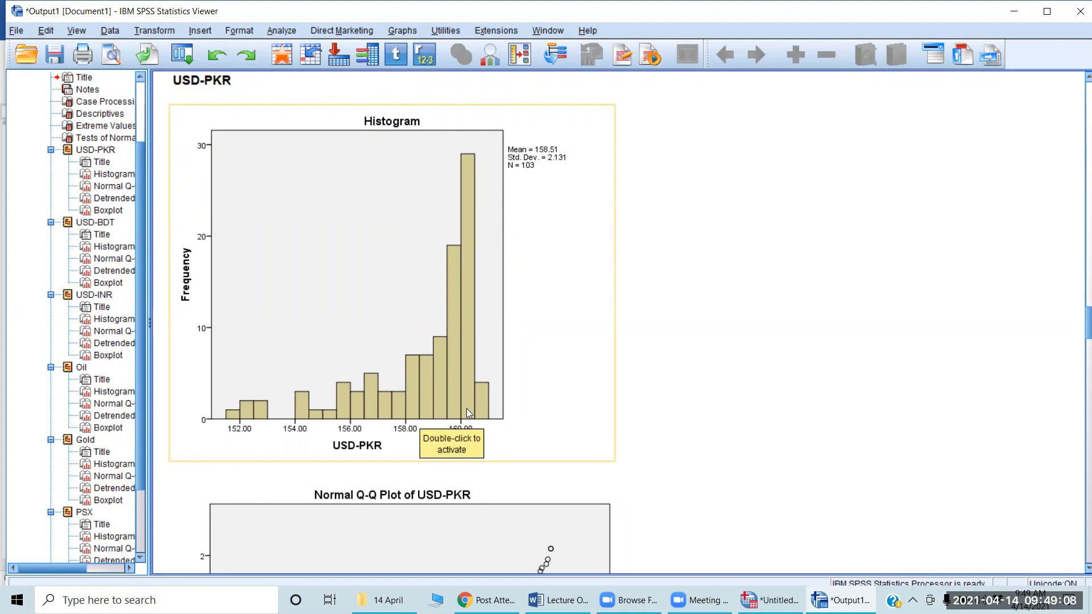
{"action": "scroll", "coordinate": [467, 408], "scroll_direction": "down", "scroll_amount": 5}
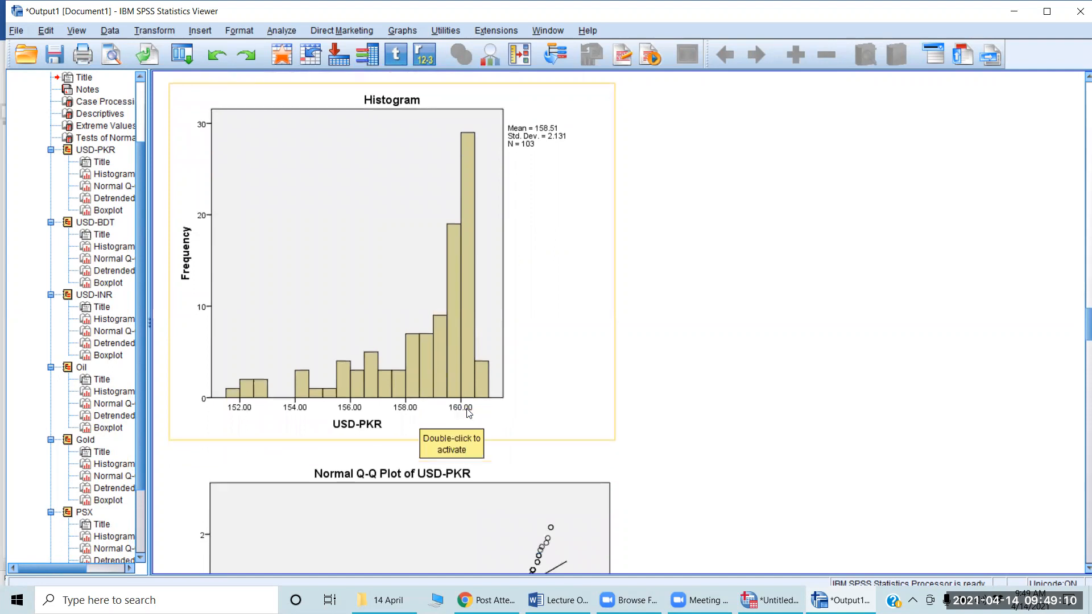
- Open the Normal Q-Q Plot of USD-PKR in the Chart Editor
{"action": "scroll", "coordinate": [467, 410], "scroll_direction": "down", "scroll_amount": 3}
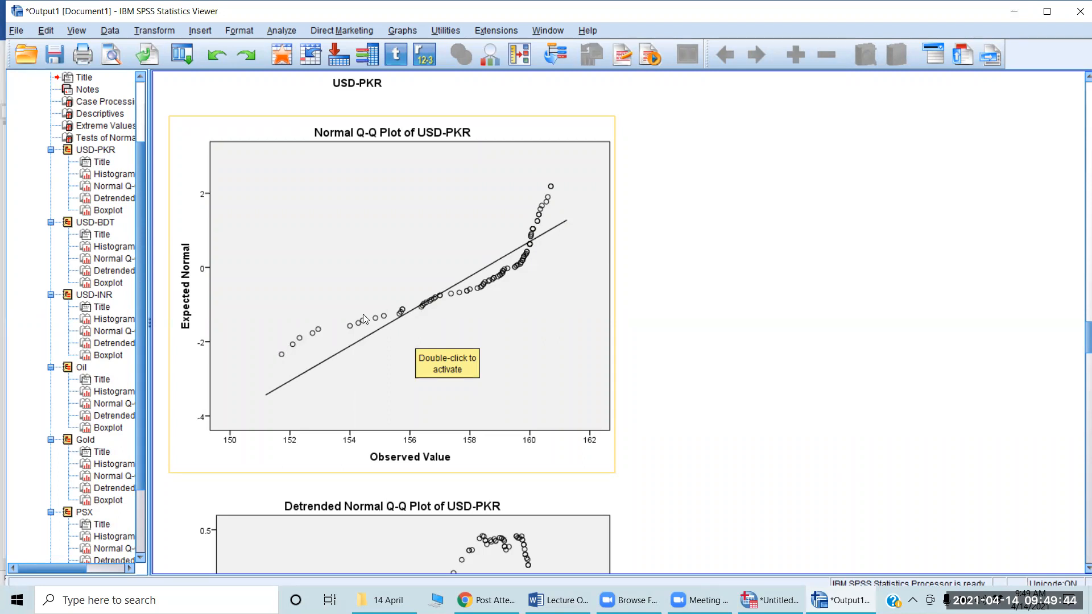
{"action": "left_click", "coordinate": [369, 295]}
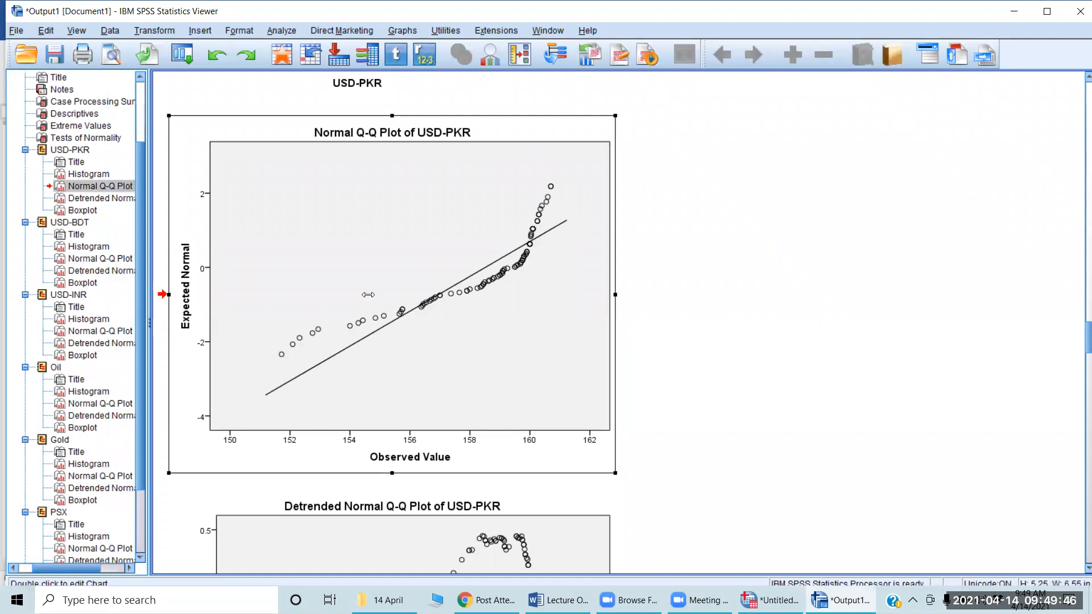
{"action": "double_click", "coordinate": [369, 296]}
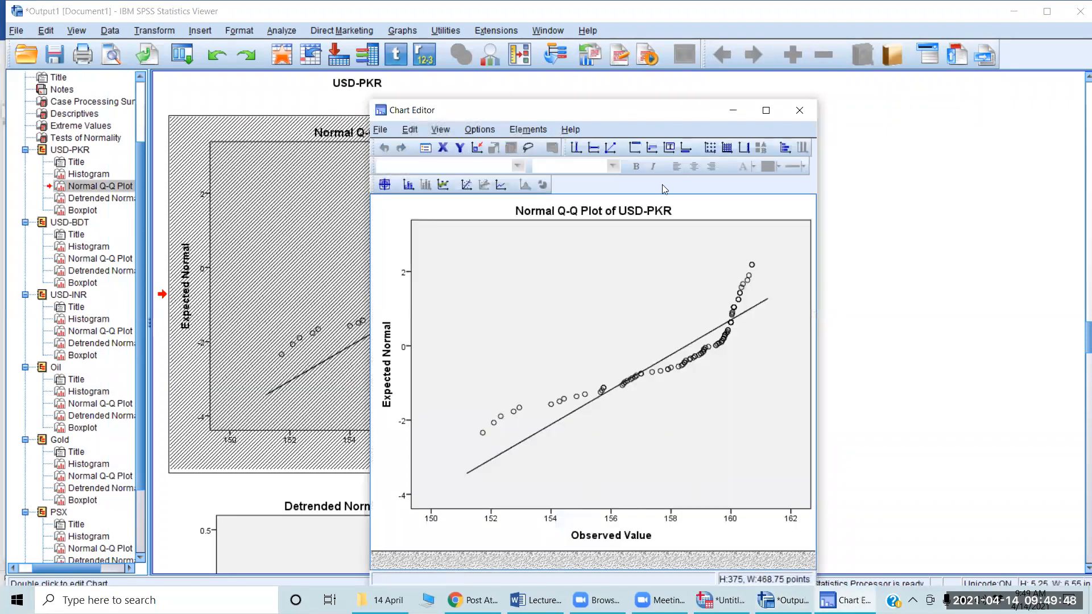
- Show case-number data labels on the points of the Normal Q-Q Plot of USD-PKR and close the Chart Editor
{"action": "left_click", "coordinate": [529, 131]}
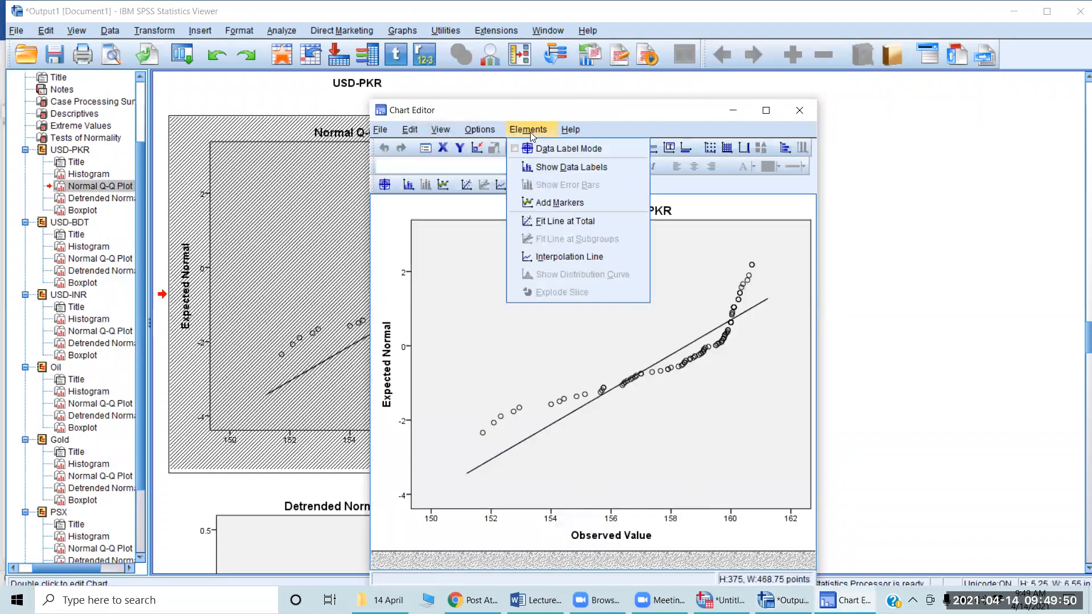
{"action": "left_click", "coordinate": [554, 165]}
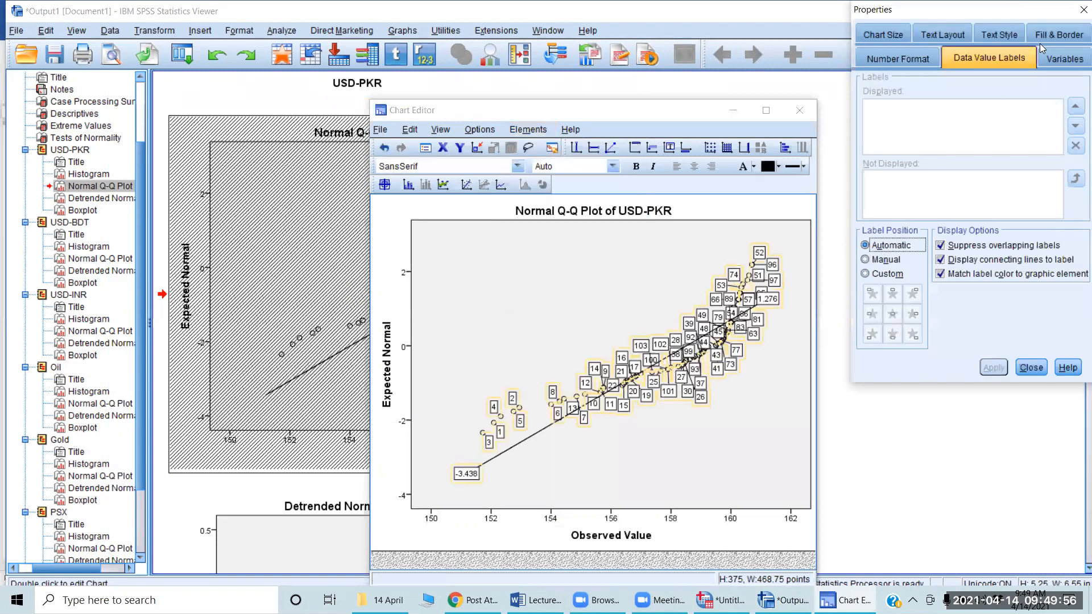
{"action": "left_click", "coordinate": [1077, 9]}
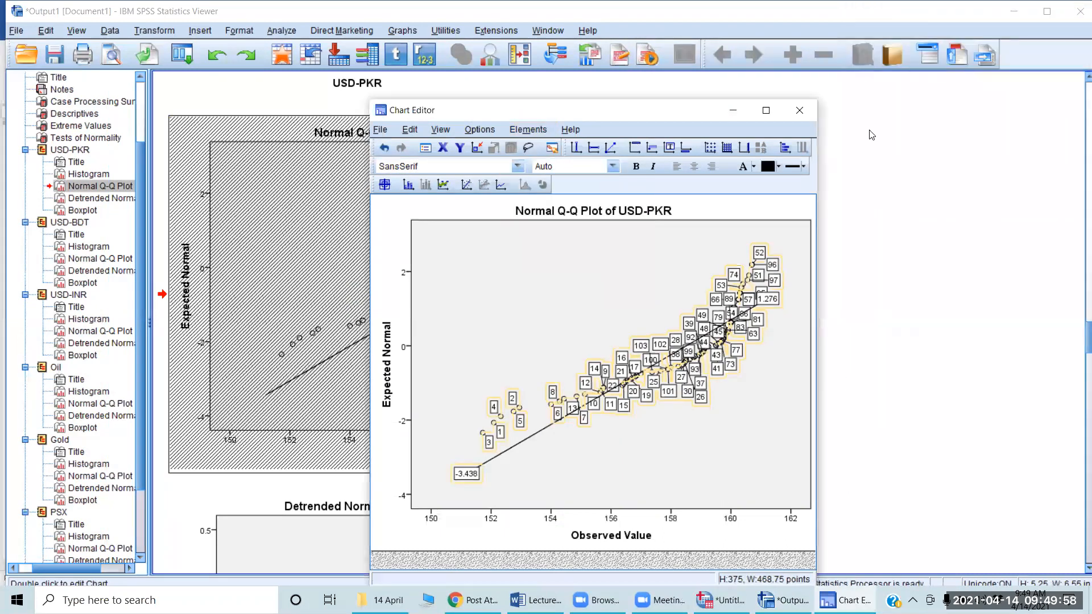
{"action": "left_click", "coordinate": [800, 109]}
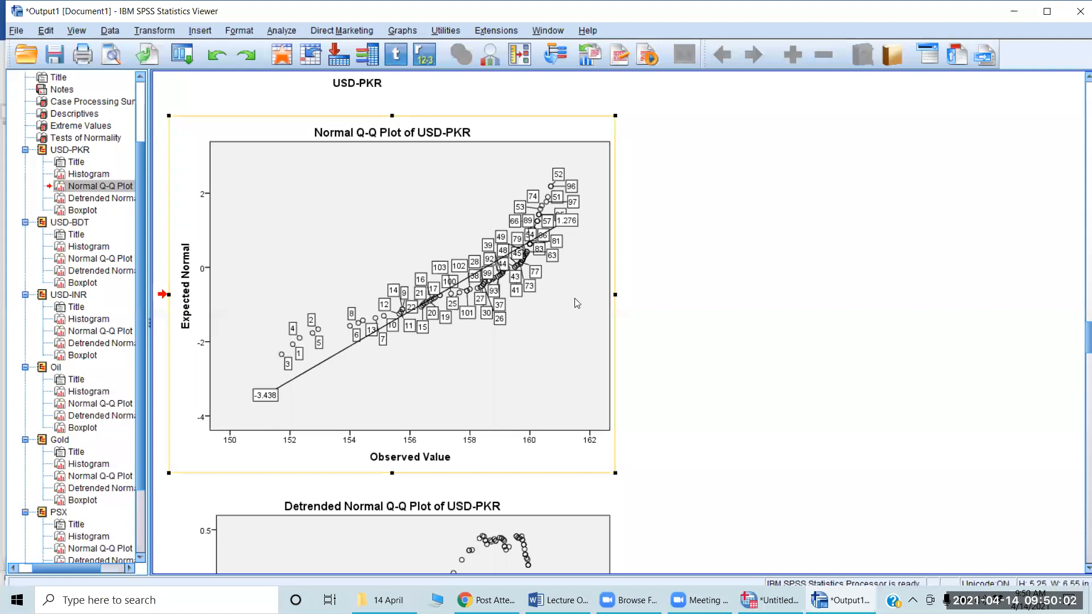
- Switch to the Data Editor and check the first and last cases of the dataset in the Date column
{"action": "key", "text": "alt+Tab"}
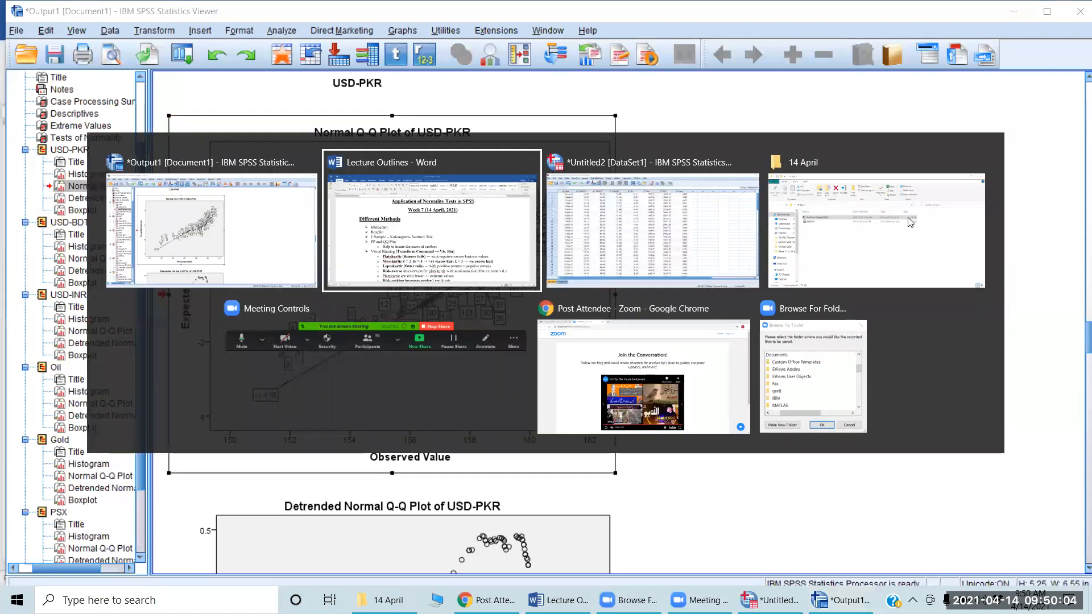
{"action": "key", "text": "alt+Tab"}
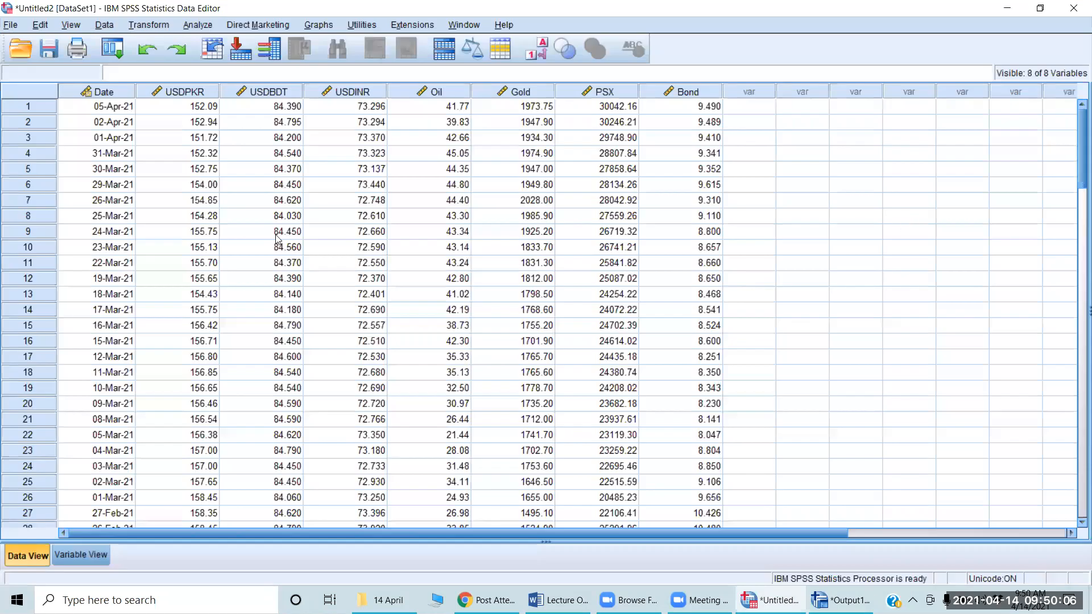
{"action": "left_click", "coordinate": [32, 261]}
{"action": "key", "text": "Down"}
{"action": "key", "text": "Down"}
{"action": "key", "text": "Down"}
{"action": "key", "text": "ctrl+Down"}
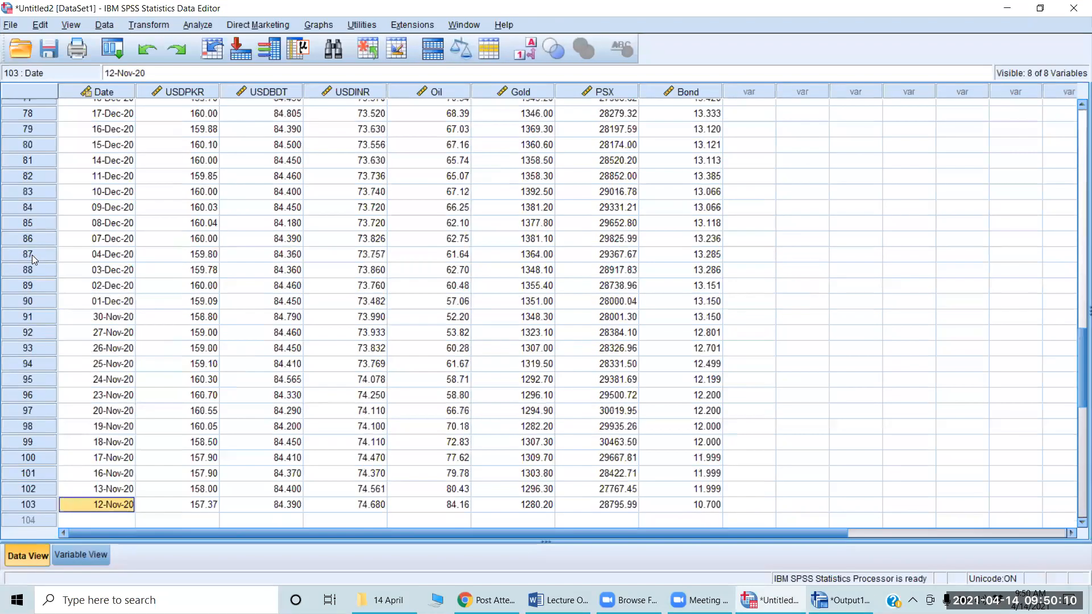
{"action": "key", "text": "Up"}
{"action": "key", "text": "Down"}
{"action": "key", "text": "ctrl+Up"}
{"action": "key", "text": "ctrl+Down"}
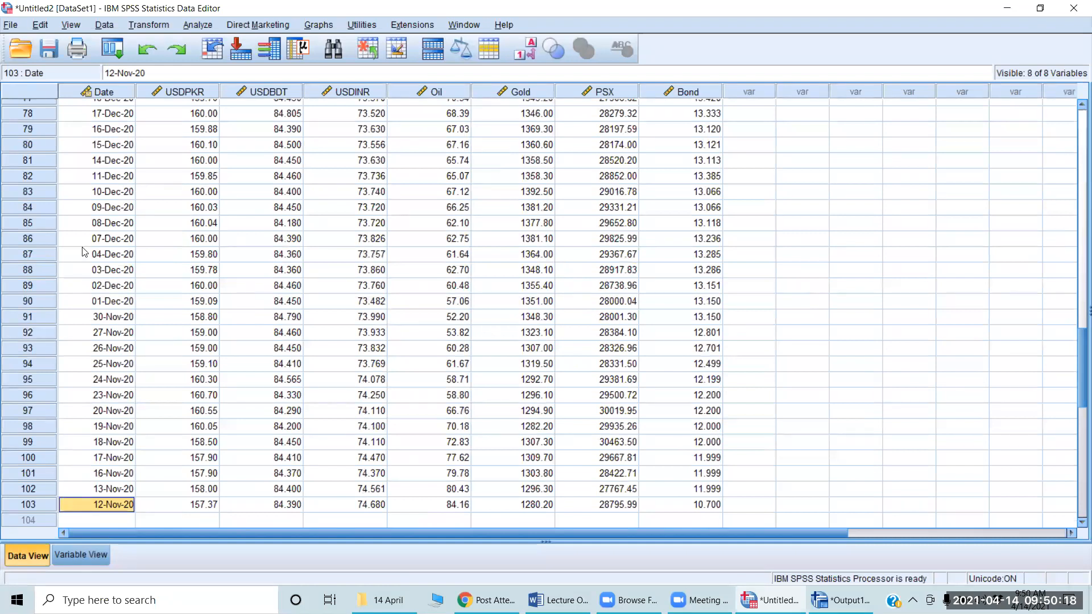
- Go to case number 26 in the dataset to look up its date and USDPKR value
{"action": "left_click", "coordinate": [212, 53]}
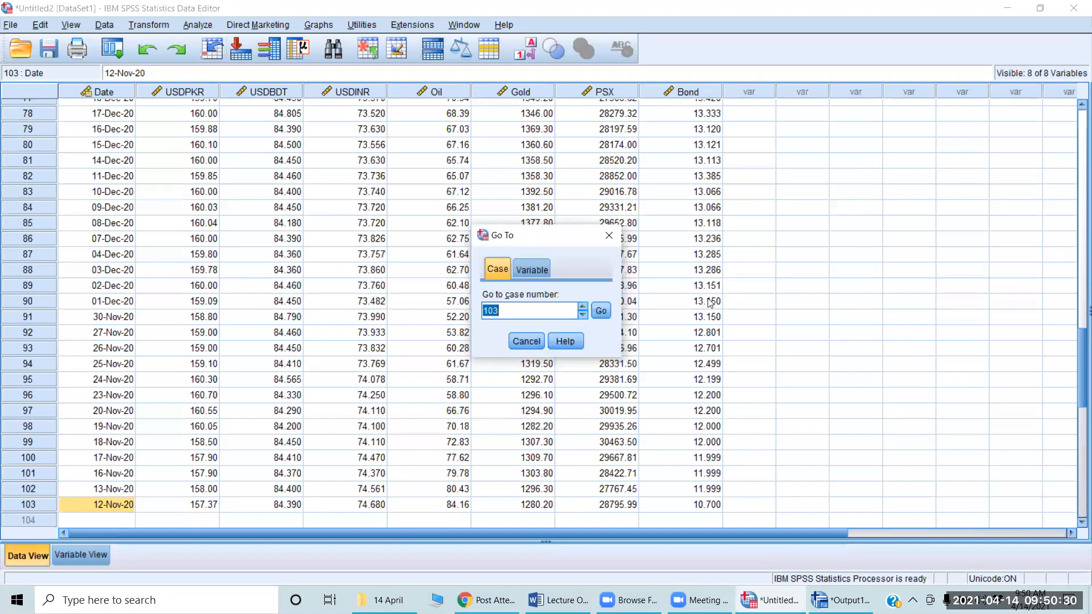
{"action": "type", "text": "26"}
{"action": "key", "text": "Return"}
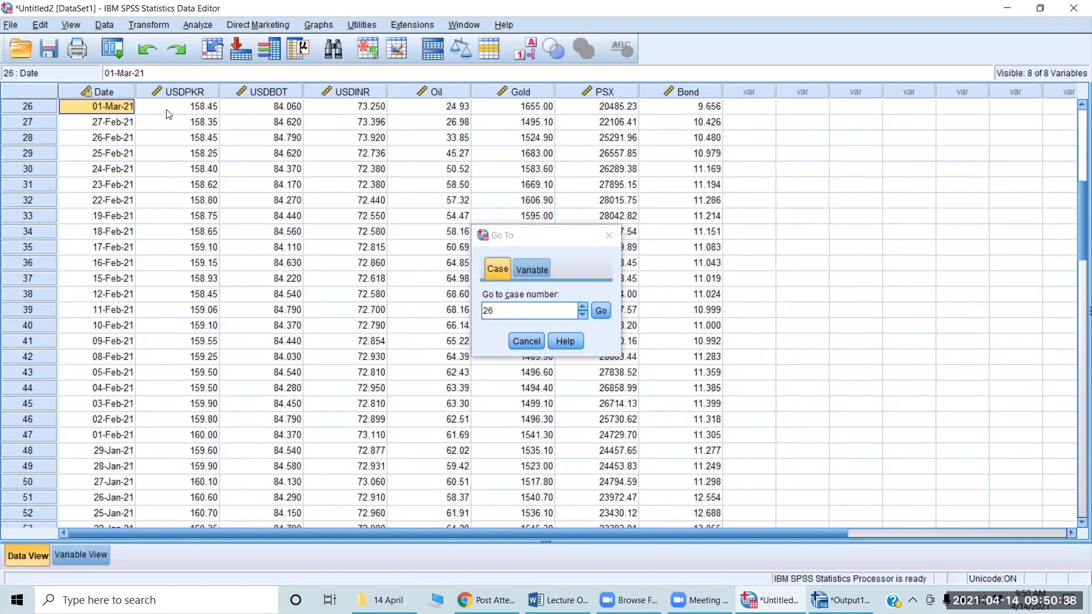
{"action": "left_click", "coordinate": [535, 340]}
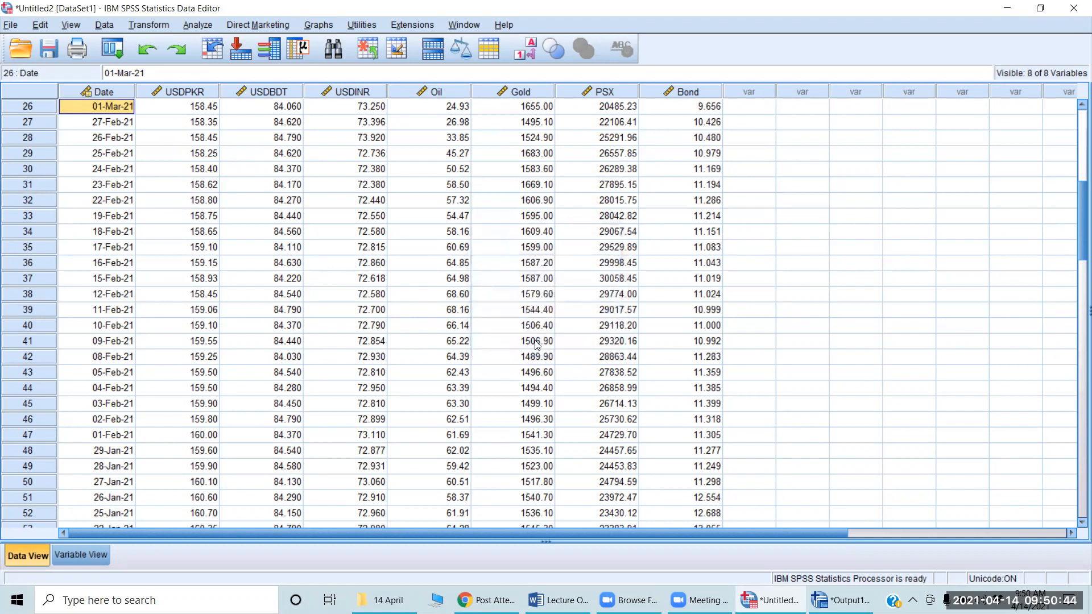
- Return to the output and examine the Detrended Normal Q-Q Plot and the boxplot of USD-PKR
{"action": "key", "text": "alt+Tab"}
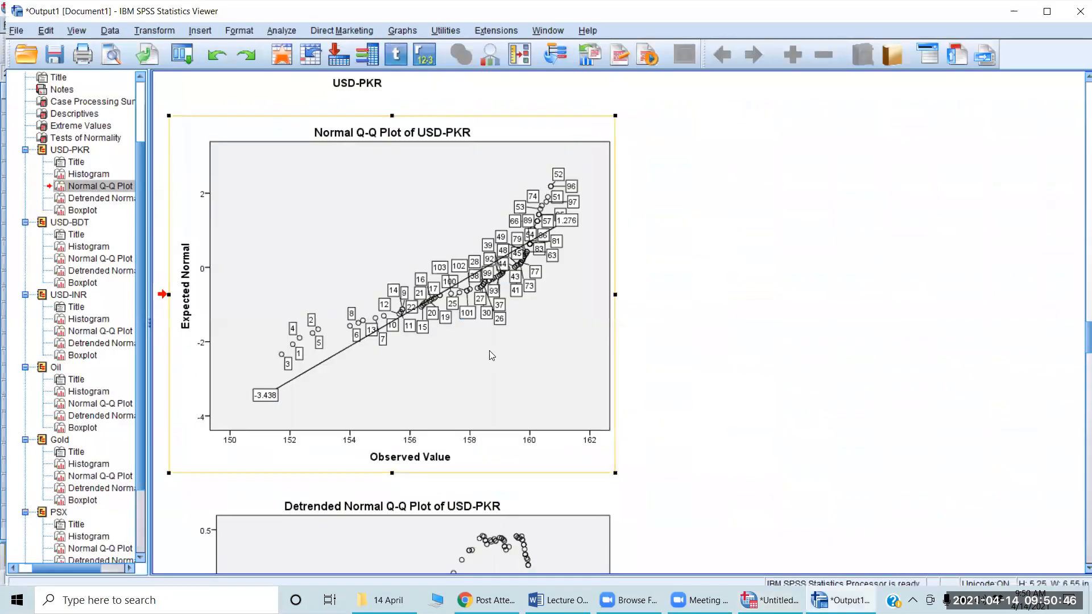
{"action": "scroll", "coordinate": [564, 344], "scroll_direction": "down", "scroll_amount": 1}
{"action": "scroll", "coordinate": [567, 349], "scroll_direction": "down", "scroll_amount": 14}
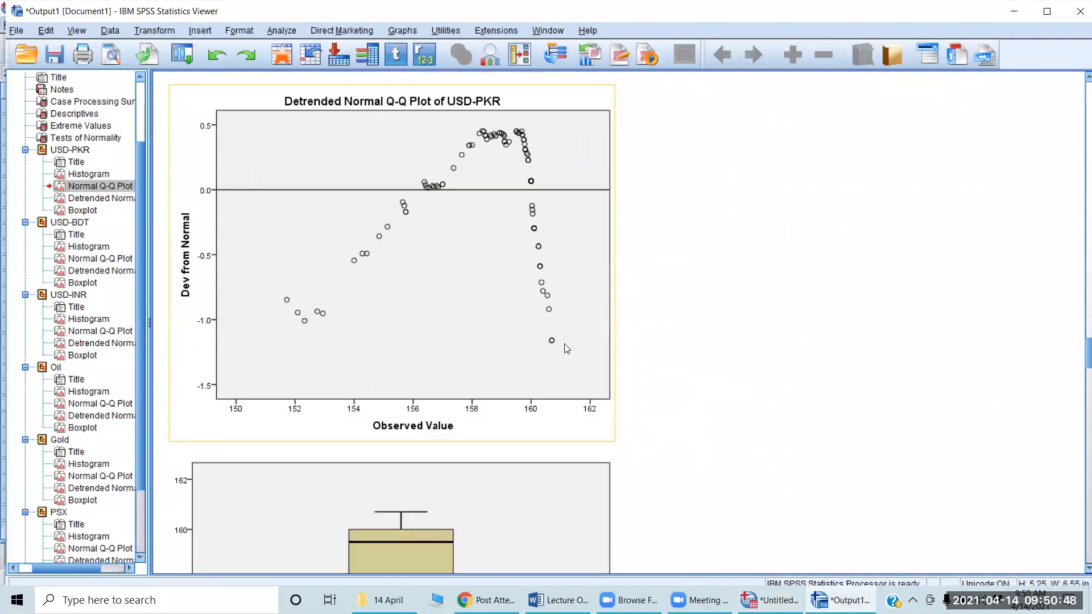
{"action": "scroll", "coordinate": [567, 349], "scroll_direction": "down", "scroll_amount": 2}
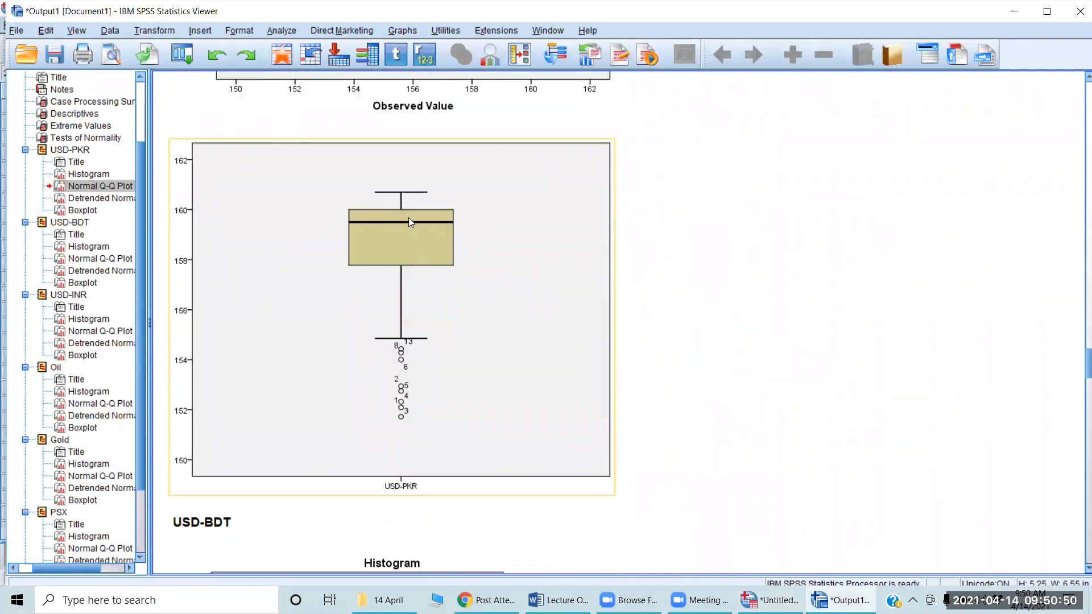